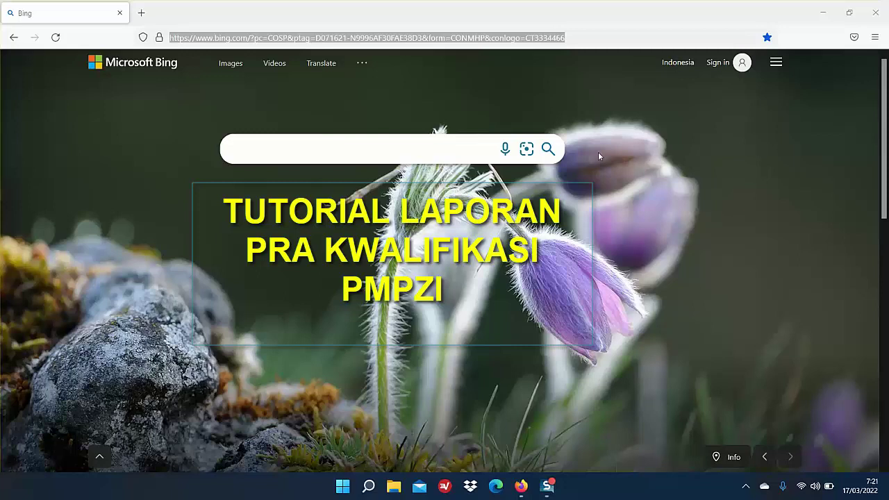
Step: Go to kinsatker.badilag.net, continuing past the plain-HTTP warning
{"action": "double_click", "coordinate": [589, 36]}
{"action": "triple_click", "coordinate": [589, 36]}
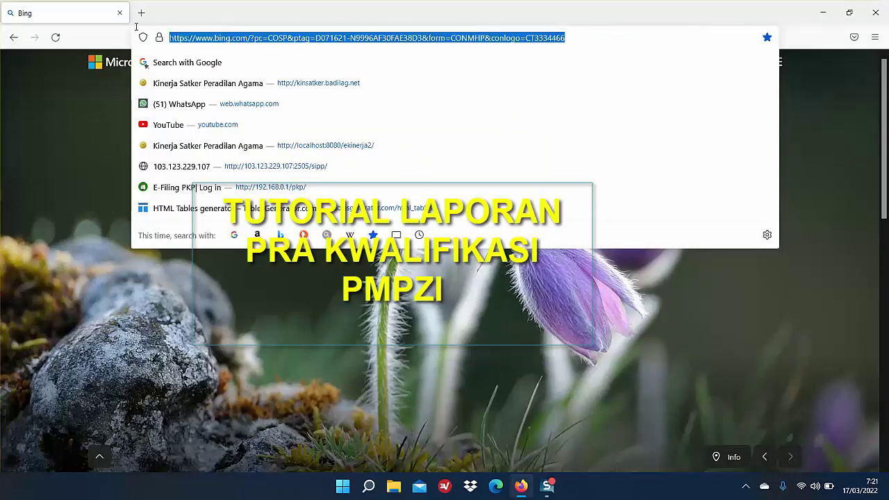
{"action": "type", "text": "kinsatker.badilag.net/"}
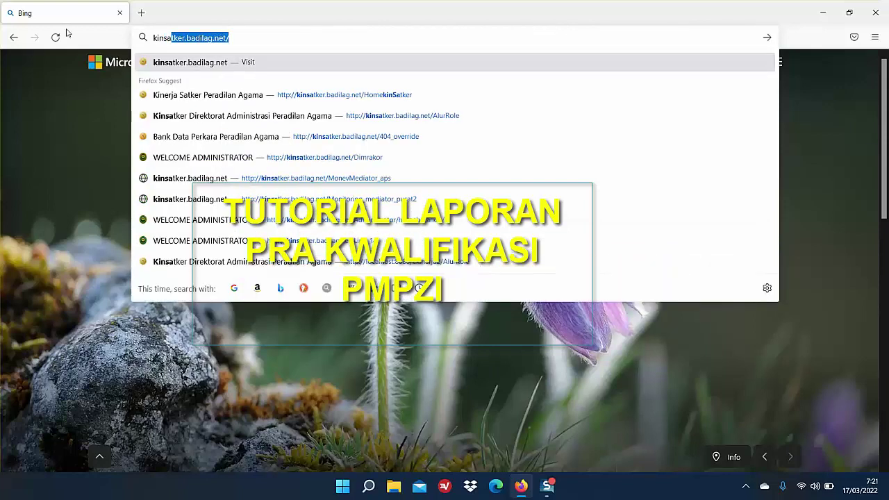
{"action": "key", "text": "Return"}
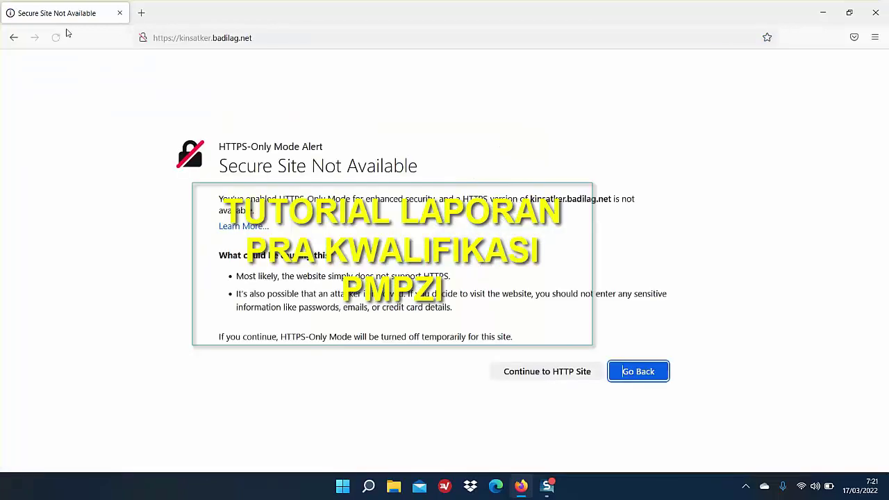
{"action": "left_click", "coordinate": [556, 374]}
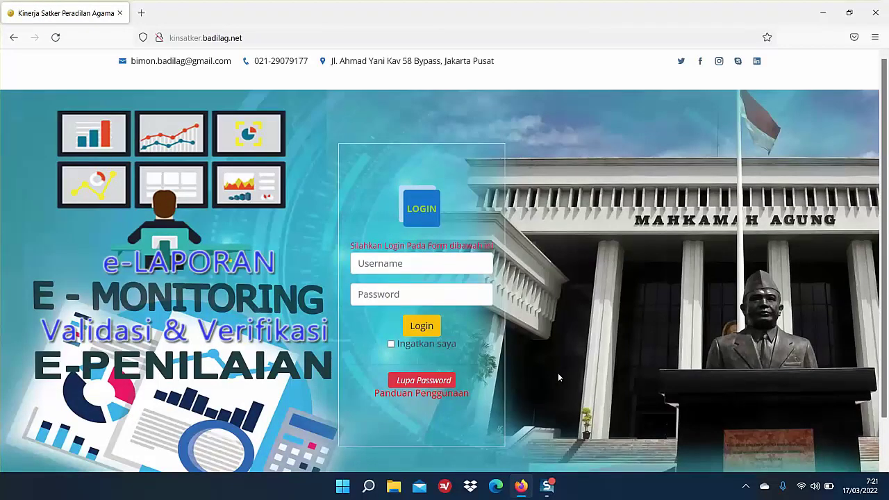
Step: Sign in with the work unit's username and password
{"action": "left_click", "coordinate": [482, 260]}
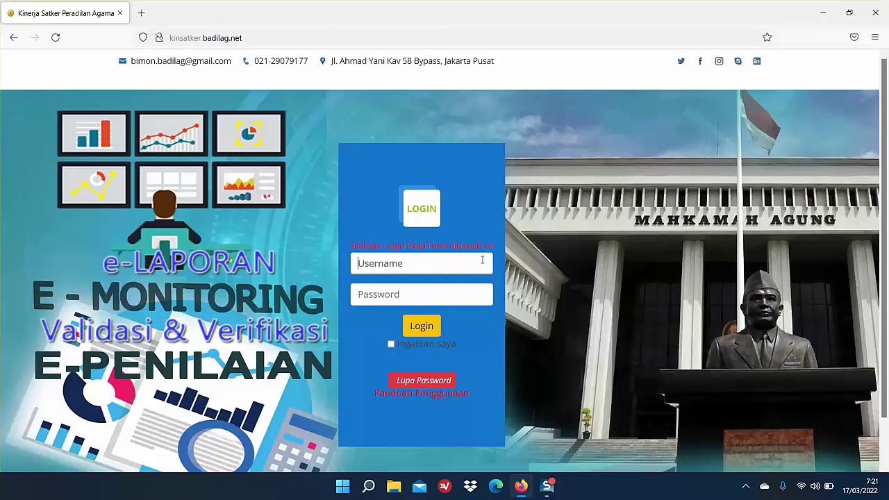
{"action": "type", "text": "satker"}
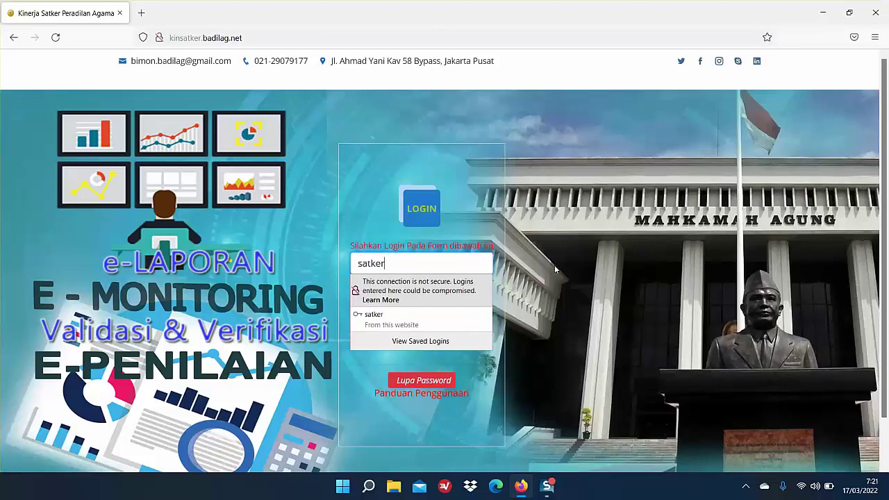
{"action": "left_click", "coordinate": [405, 296]}
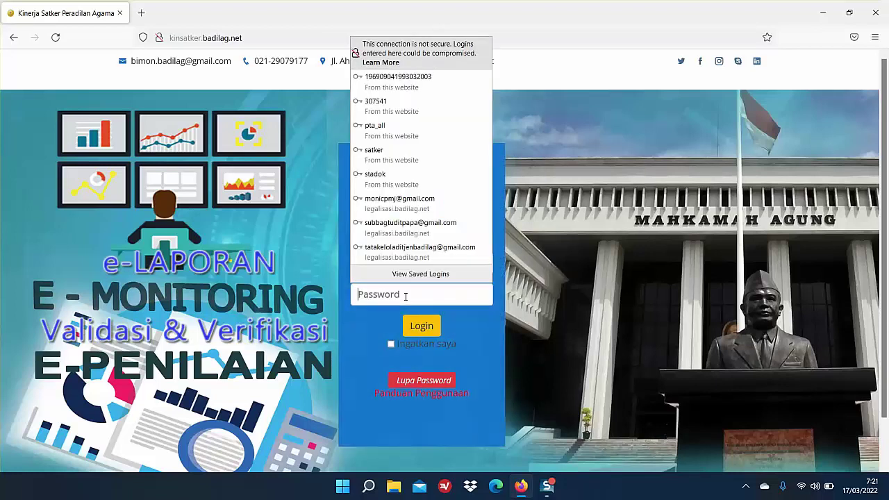
{"action": "type", "text": "123"}
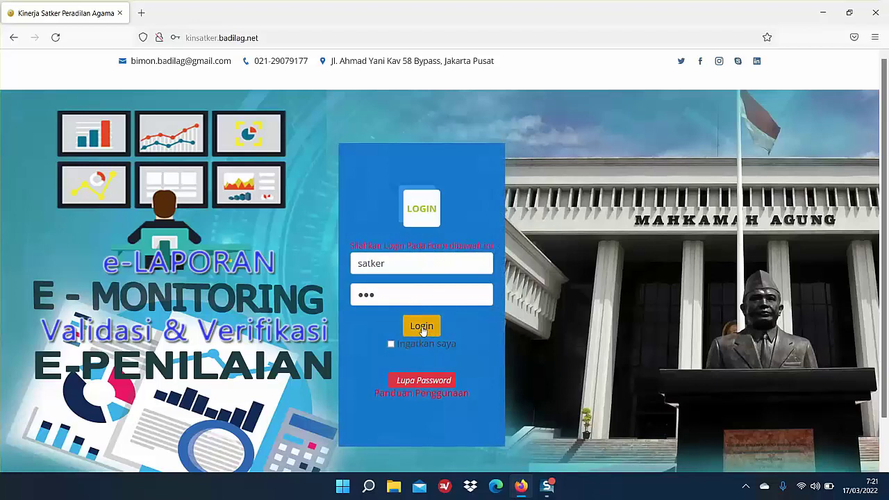
{"action": "left_click", "coordinate": [422, 328]}
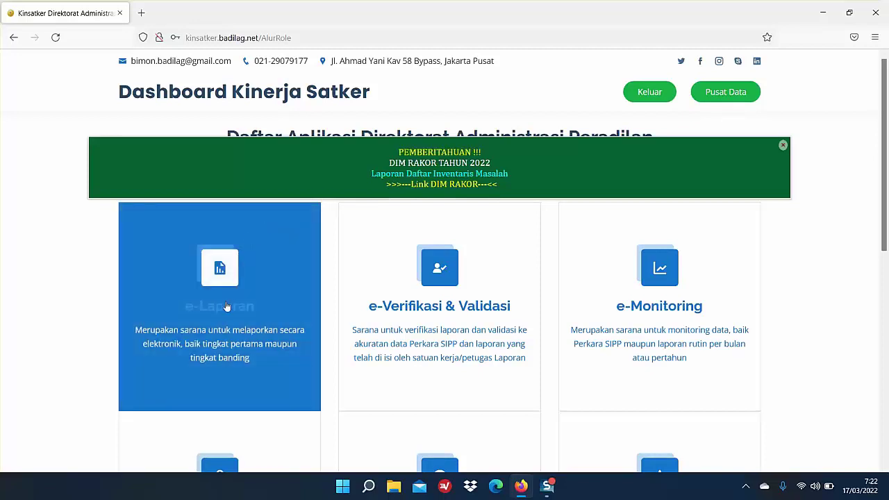
Step: Open the e-Laporan application and go to its Laporan Pra PMPZI page
{"action": "left_click", "coordinate": [224, 310]}
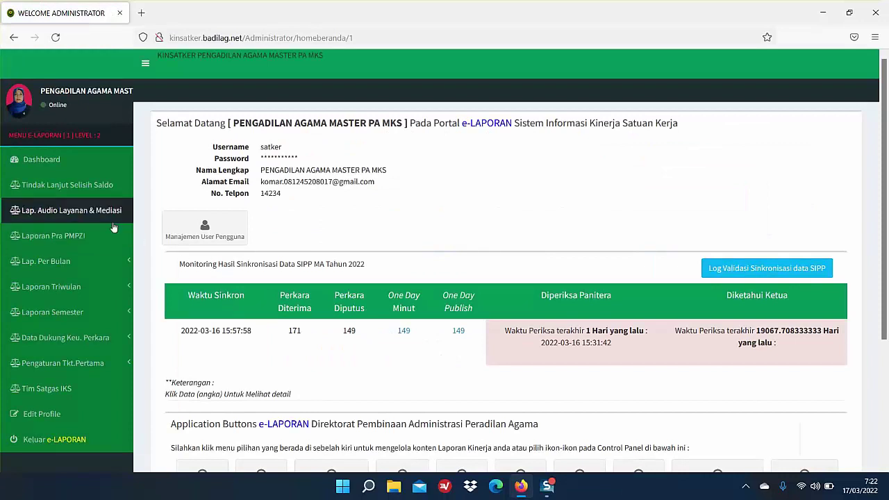
{"action": "left_click", "coordinate": [77, 240]}
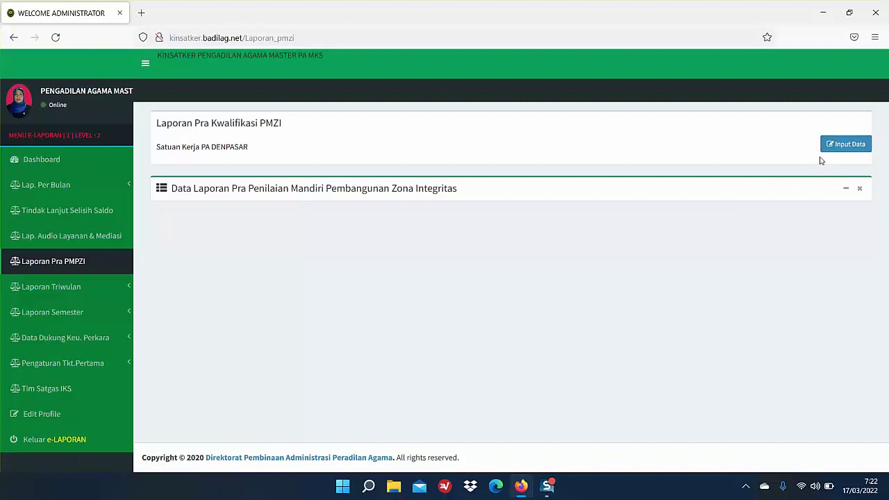
Step: Open a new input form for year 2021 with report type Menuju WBBM (status WBK lebih dari 1 tahun)
{"action": "left_click", "coordinate": [842, 147]}
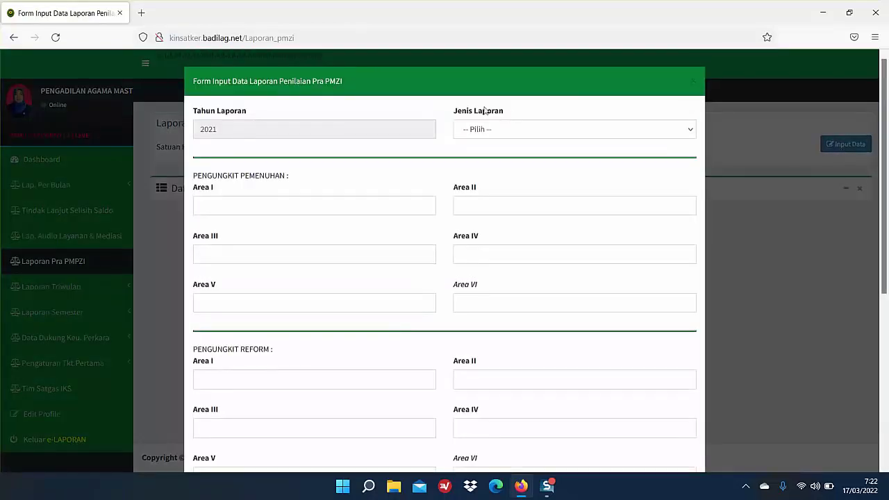
{"action": "left_click", "coordinate": [239, 129]}
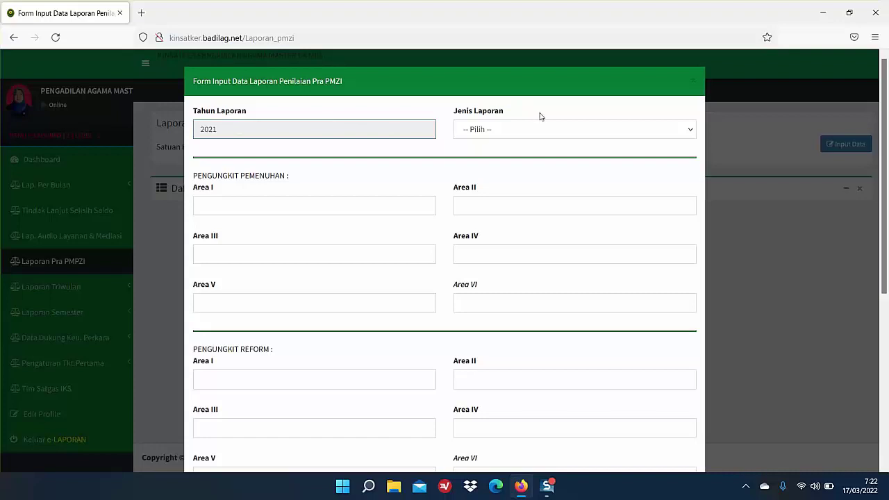
{"action": "left_click", "coordinate": [520, 126]}
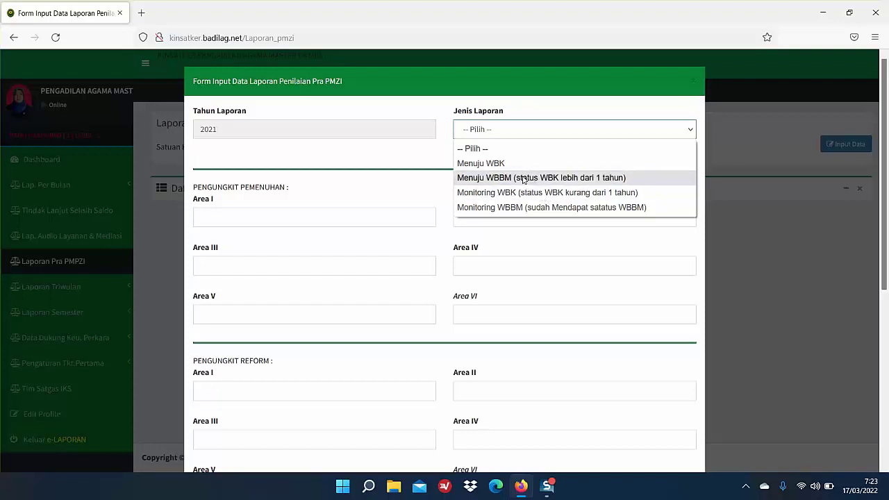
{"action": "left_click", "coordinate": [524, 178]}
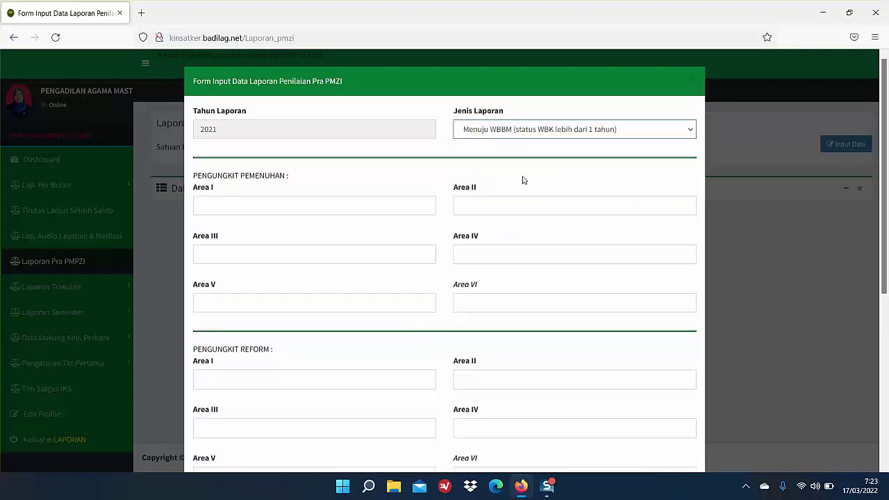
{"action": "left_click", "coordinate": [241, 202]}
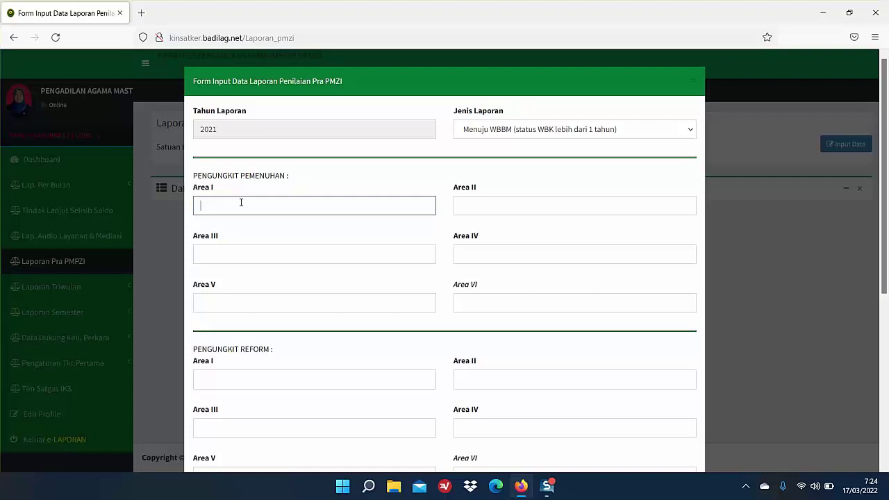
Step: Enter Pengungkit Pemenuhan Area I as 4 and Area II as 3.1, correcting invalid entries
{"action": "type", "text": "7"}
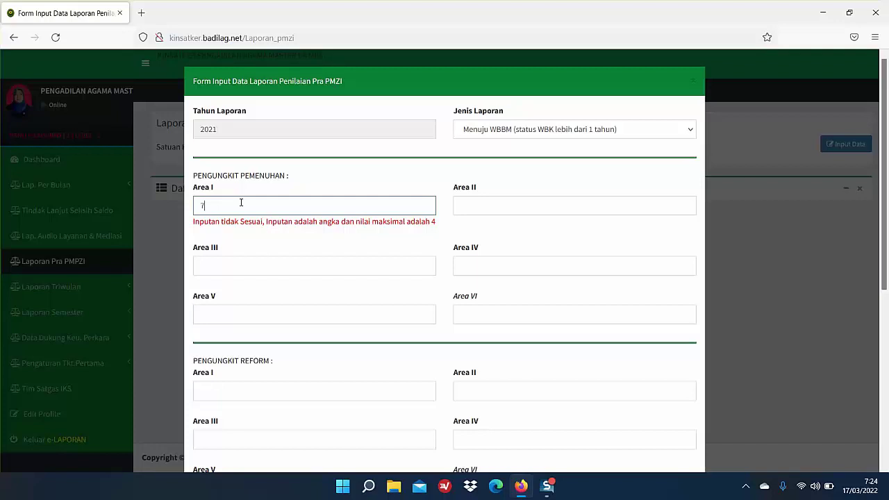
{"action": "key", "text": "BackSpace"}
{"action": "type", "text": "4"}
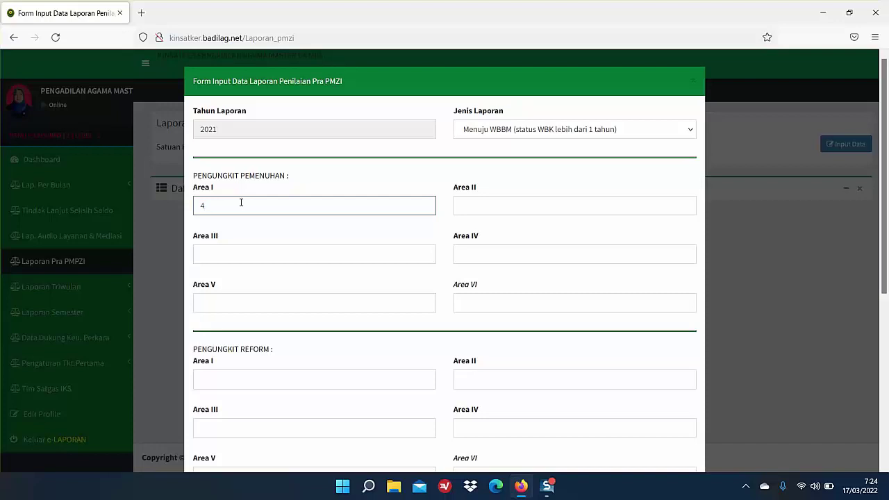
{"action": "left_click", "coordinate": [487, 210]}
{"action": "type", "text": "2."}
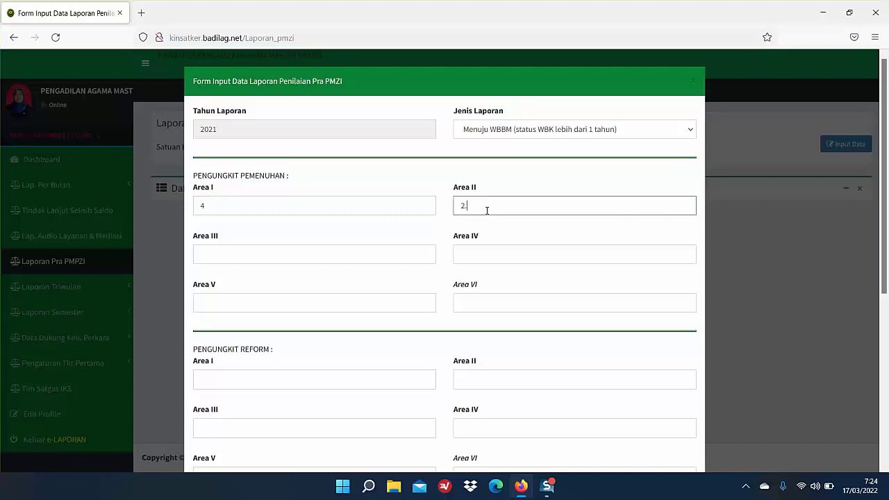
{"action": "type", "text": "4"}
{"action": "key", "text": "BackSpace"}
{"action": "key", "text": "BackSpace"}
{"action": "key", "text": "BackSpace"}
{"action": "type", "text": "5"}
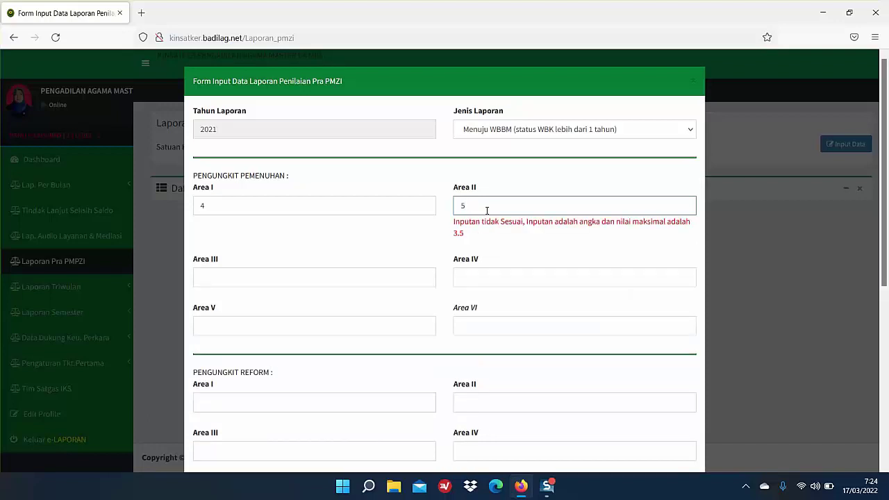
{"action": "key", "text": "BackSpace"}
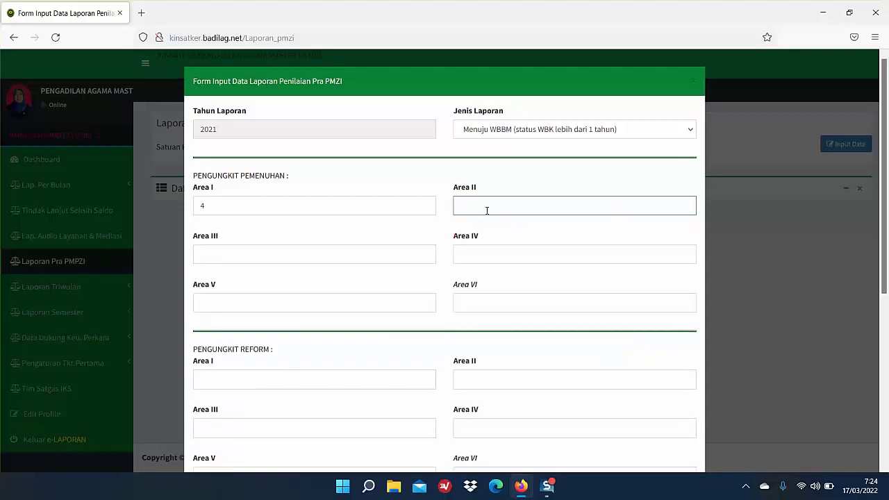
{"action": "type", "text": "3.1"}
Step: Enter Pemenuhan Areas III to VI as 3, 2, 4 and 5
{"action": "key", "text": "Tab"}
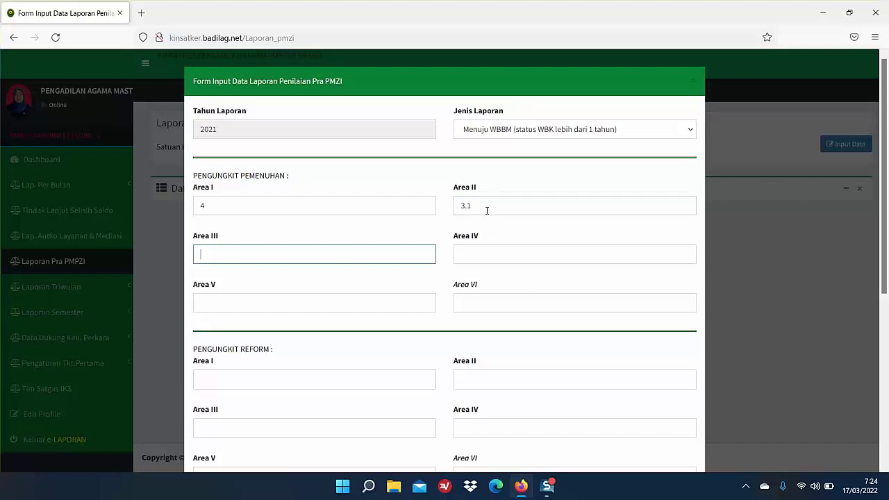
{"action": "type", "text": "3"}
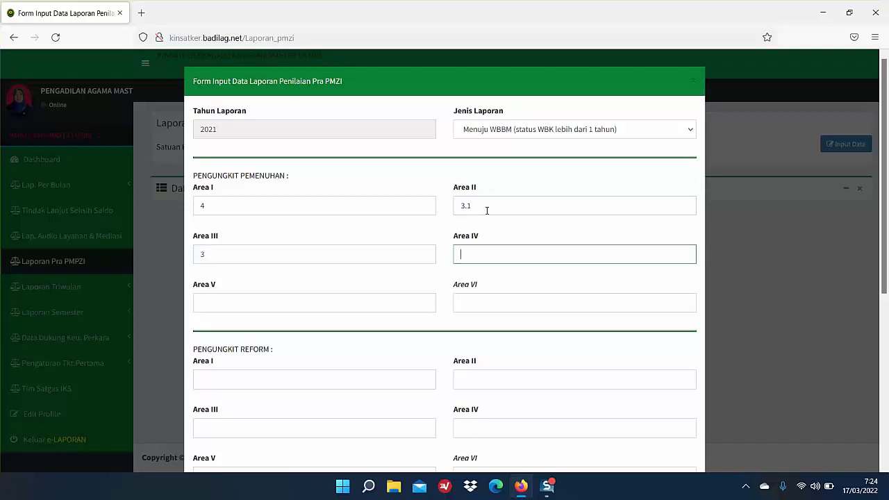
{"action": "type", "text": "2"}
{"action": "key", "text": "Tab"}
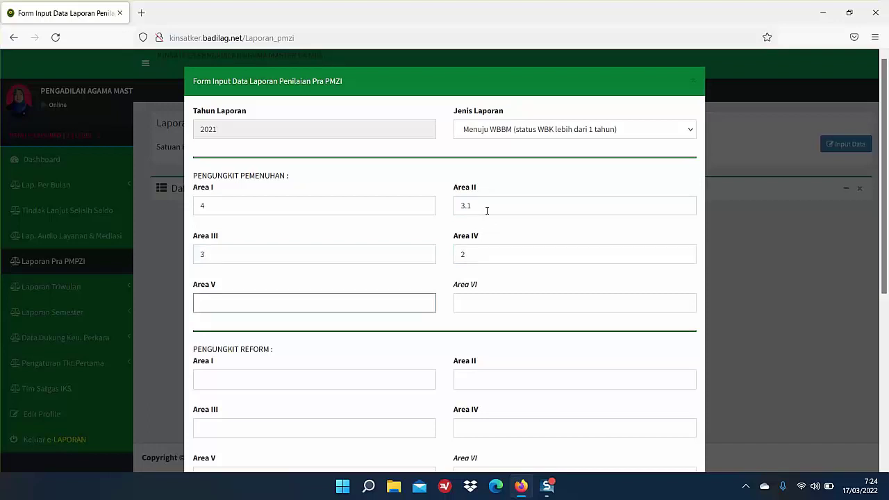
{"action": "type", "text": "4"}
{"action": "key", "text": "Tab"}
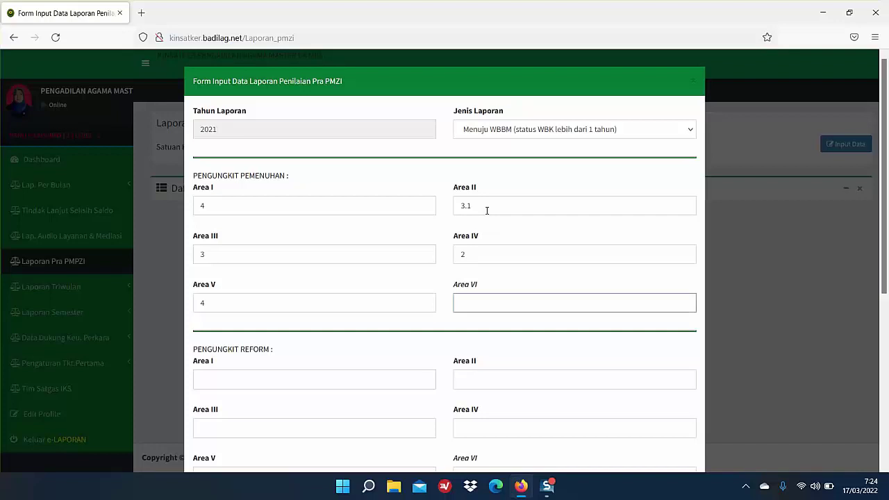
{"action": "type", "text": "5"}
{"action": "key", "text": "Tab"}
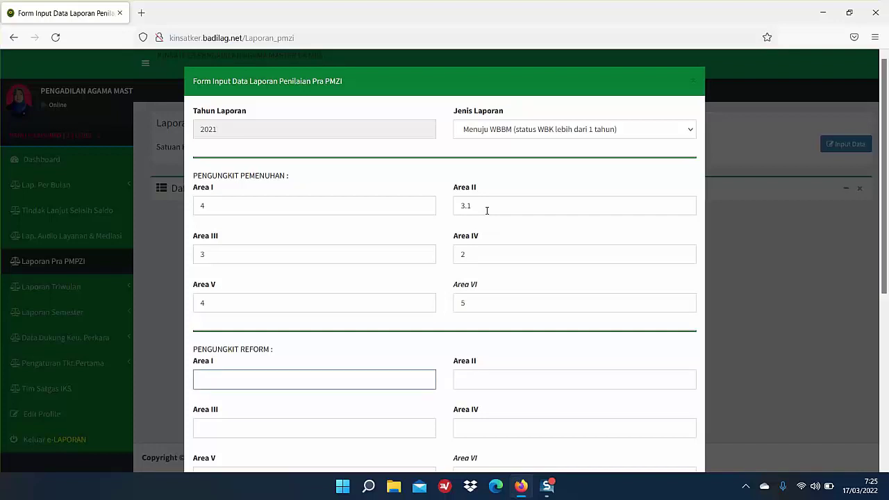
Step: Enter Pengungkit Reform Areas I–VI as 4, 2, 2.3, 2.1, 2.5 and 3
{"action": "scroll", "coordinate": [655, 167], "scroll_direction": "down", "scroll_amount": 3}
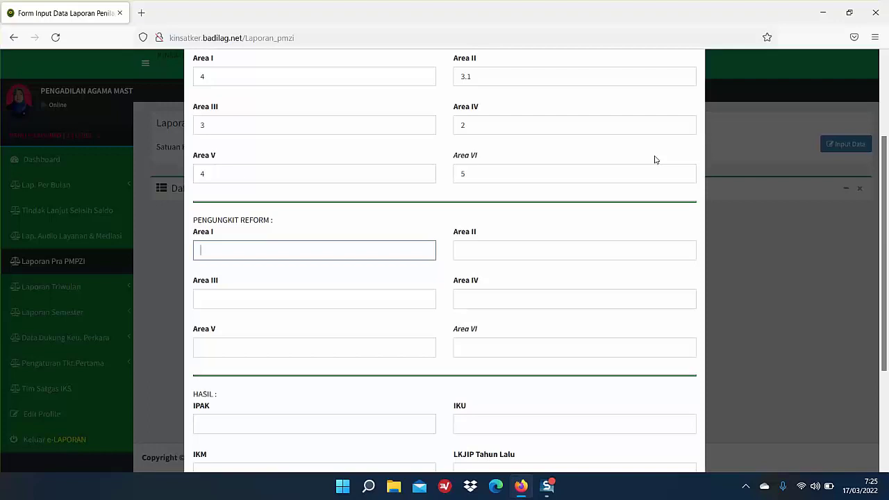
{"action": "type", "text": "7"}
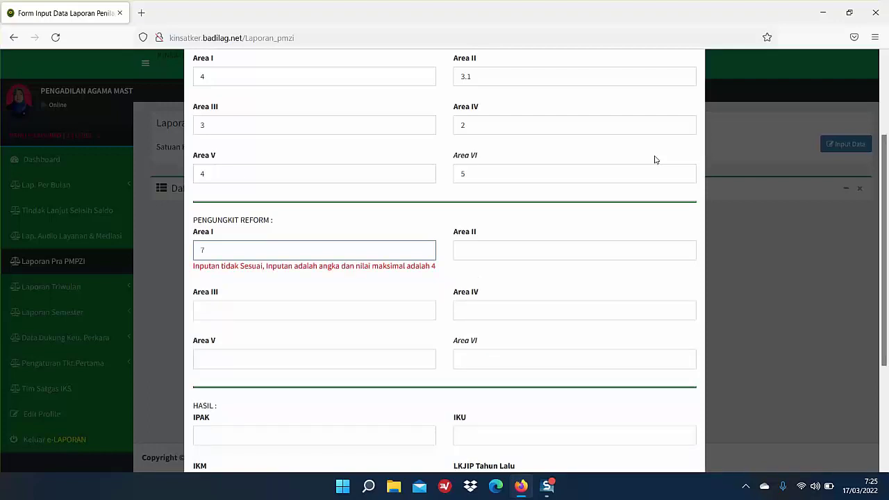
{"action": "key", "text": "BackSpace"}
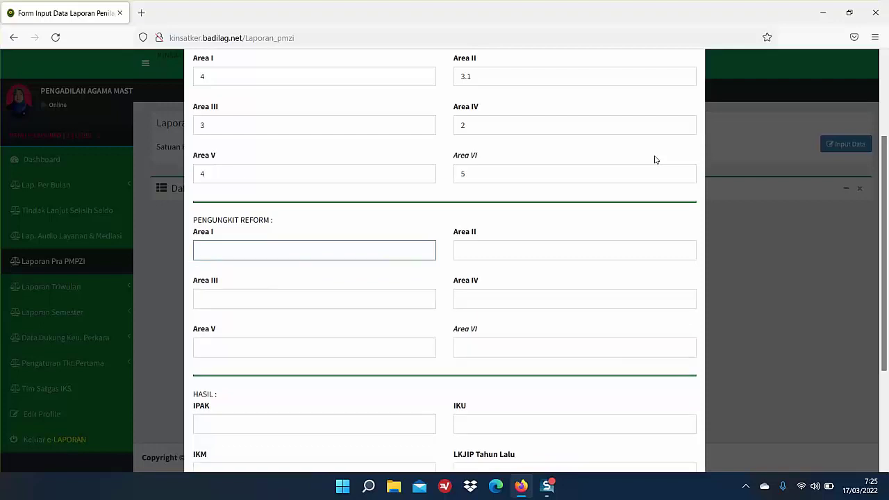
{"action": "type", "text": "4"}
{"action": "key", "text": "Tab"}
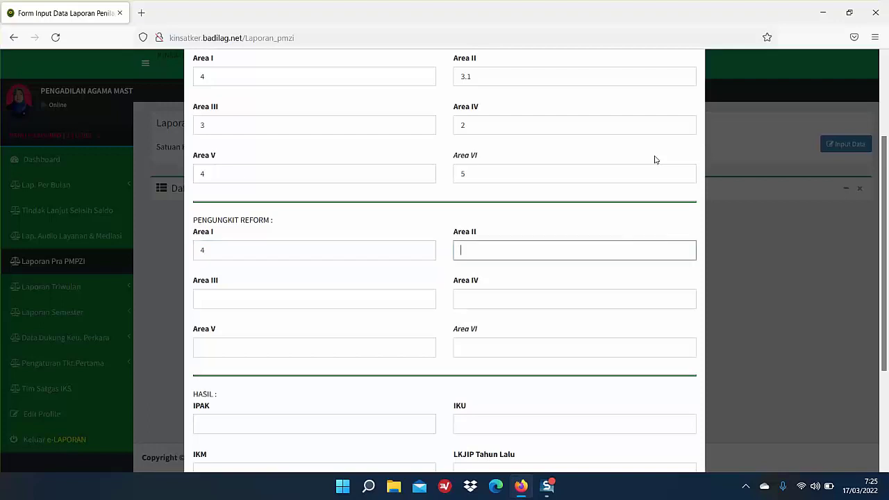
{"action": "type", "text": "2"}
{"action": "key", "text": "Tab"}
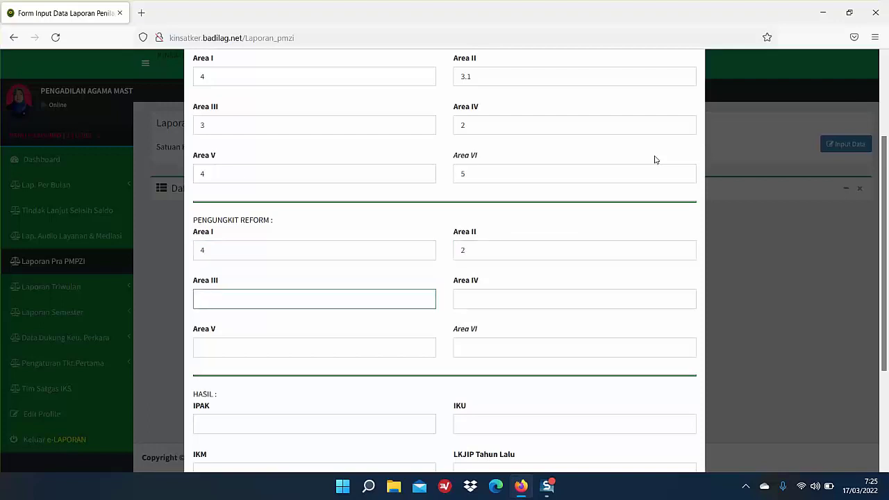
{"action": "type", "text": "2.3"}
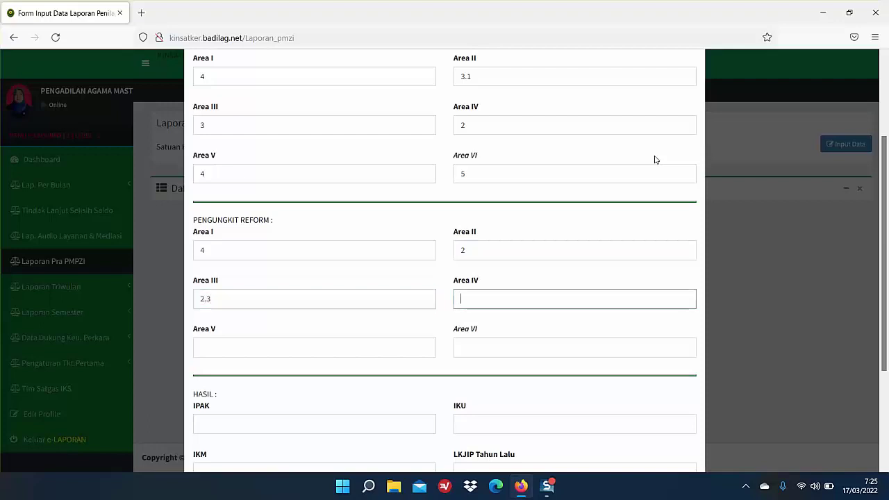
{"action": "type", "text": "2.1"}
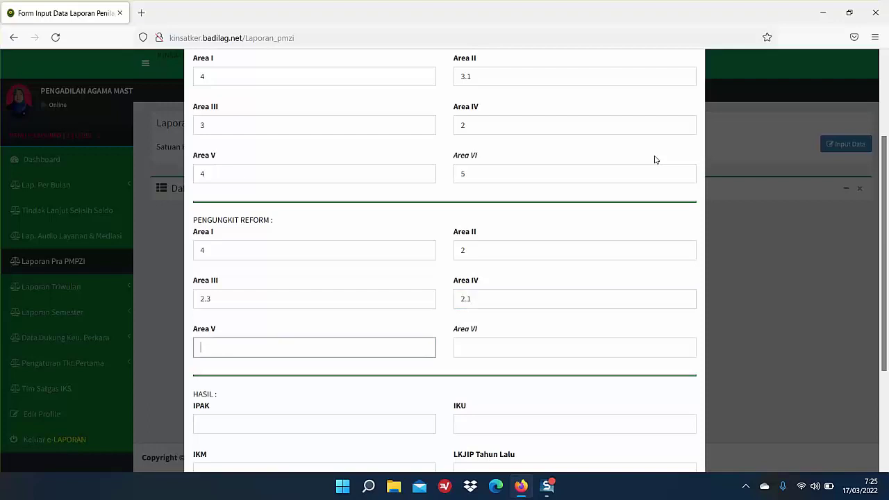
{"action": "type", "text": "2"}
{"action": "type", "text": ".5"}
{"action": "type", "text": "3"}
{"action": "key", "text": "Tab"}
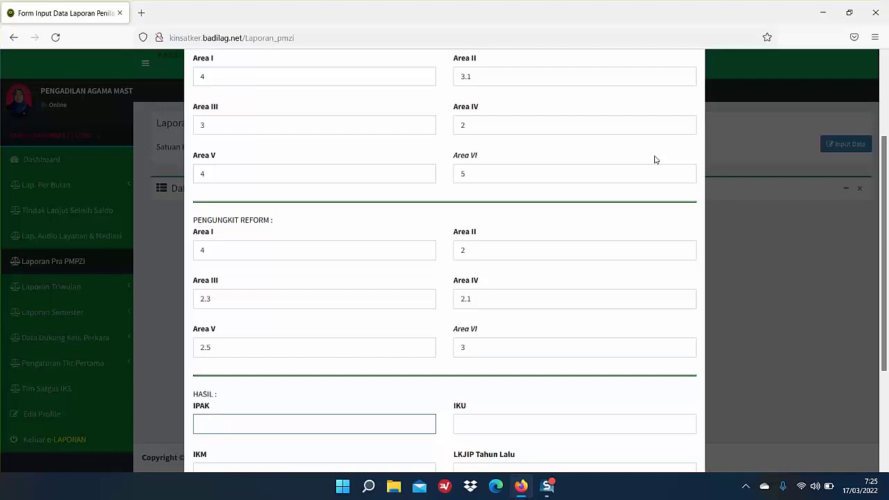
Step: Enter IPAK 3, IKU 5 and IKM 18.25, fixing out-of-range values
{"action": "scroll", "coordinate": [654, 159], "scroll_direction": "down", "scroll_amount": 3}
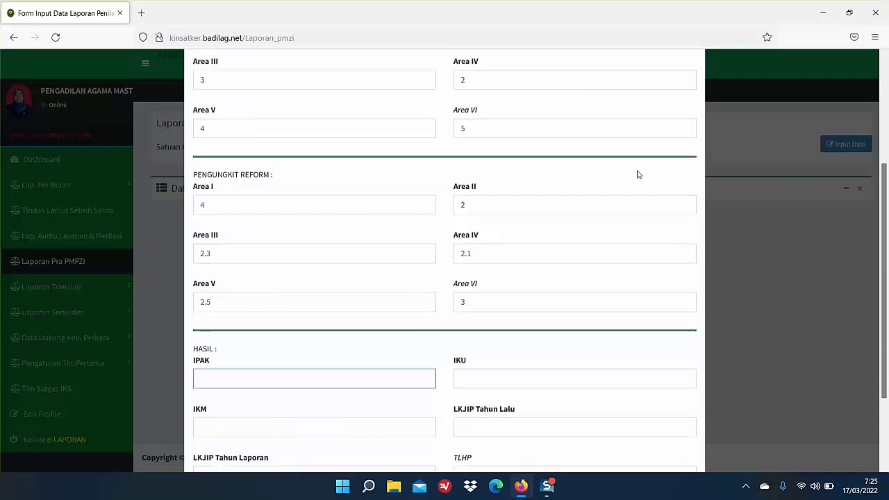
{"action": "type", "text": "3"}
{"action": "key", "text": "Tab"}
{"action": "type", "text": "30"}
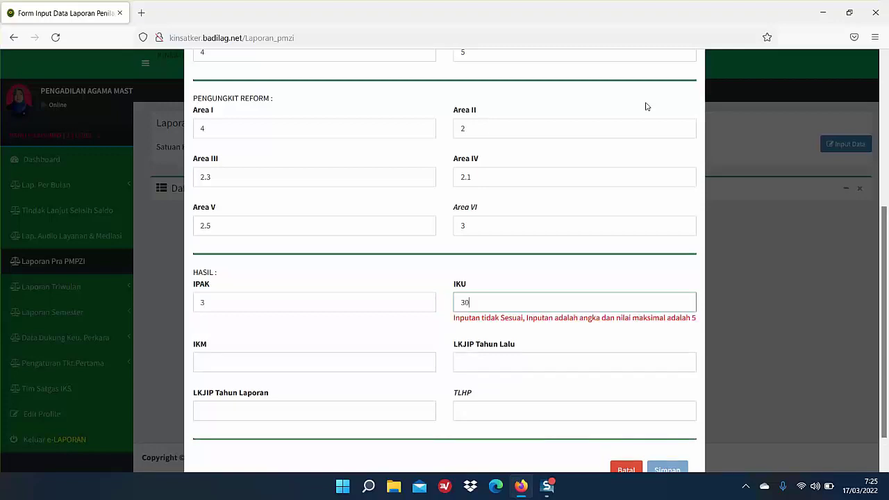
{"action": "key", "text": "BackSpace"}
{"action": "type", "text": "1"}
{"action": "key", "text": "BackSpace"}
{"action": "key", "text": "BackSpace"}
{"action": "type", "text": "5"}
{"action": "key", "text": "Tab"}
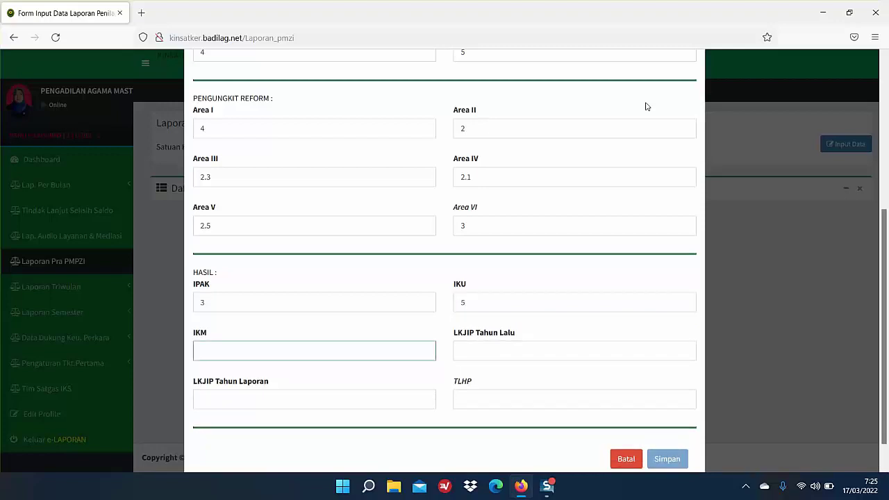
{"action": "type", "text": "30"}
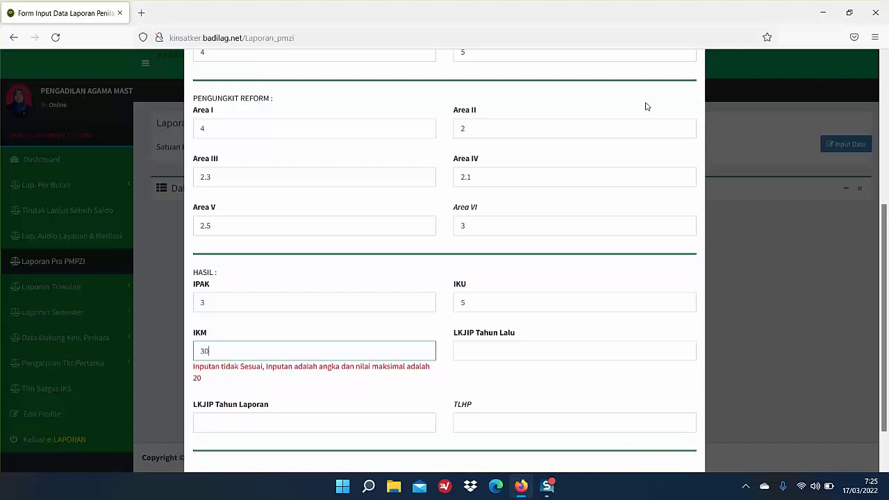
{"action": "key", "text": "BackSpace"}
{"action": "type", "text": "18.55"}
{"action": "key", "text": "BackSpace"}
{"action": "key", "text": "BackSpace"}
{"action": "key", "text": "BackSpace"}
{"action": "key", "text": "BackSpace"}
{"action": "key", "text": "BackSpace"}
{"action": "key", "text": "BackSpace"}
{"action": "type", "text": "1"}
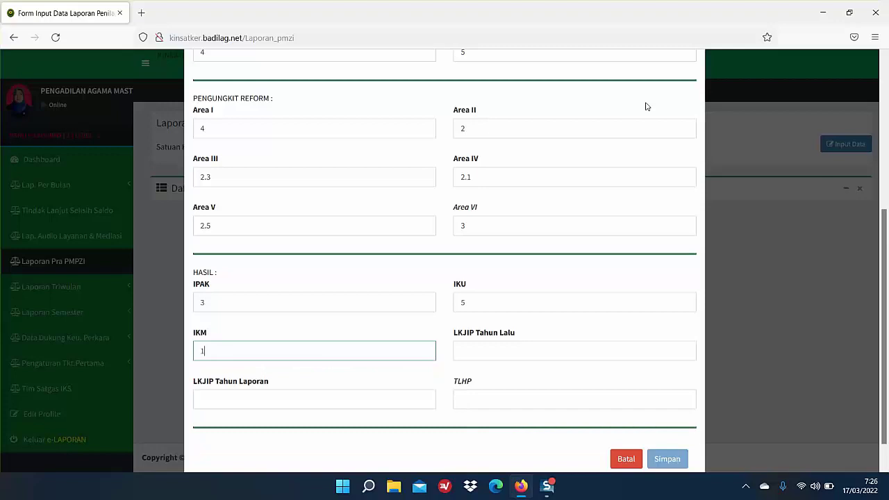
{"action": "type", "text": "8.25"}
Step: Set LKJIP Tahun Lalu to 80 and LKJIP Tahun Laporan to 90
{"action": "key", "text": "Tab"}
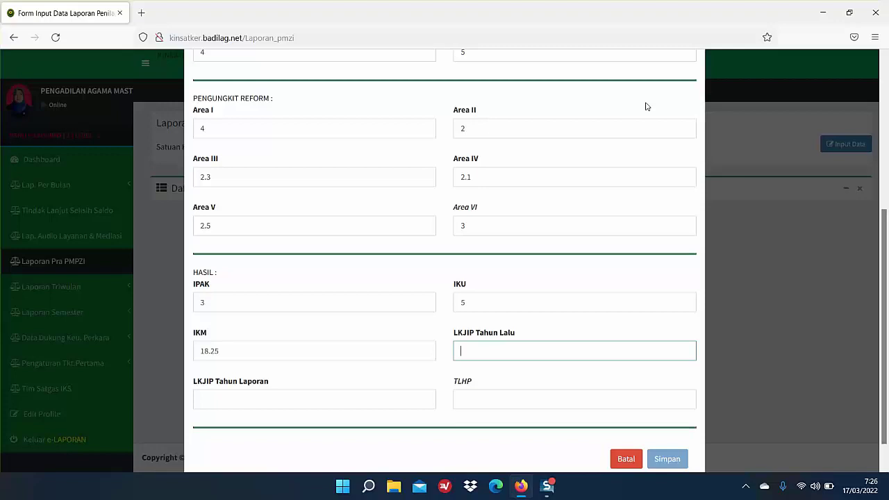
{"action": "type", "text": "57"}
{"action": "key", "text": "BackSpace"}
{"action": "key", "text": "BackSpace"}
{"action": "type", "text": "65"}
{"action": "key", "text": "BackSpace"}
{"action": "key", "text": "BackSpace"}
{"action": "type", "text": "80"}
{"action": "key", "text": "Tab"}
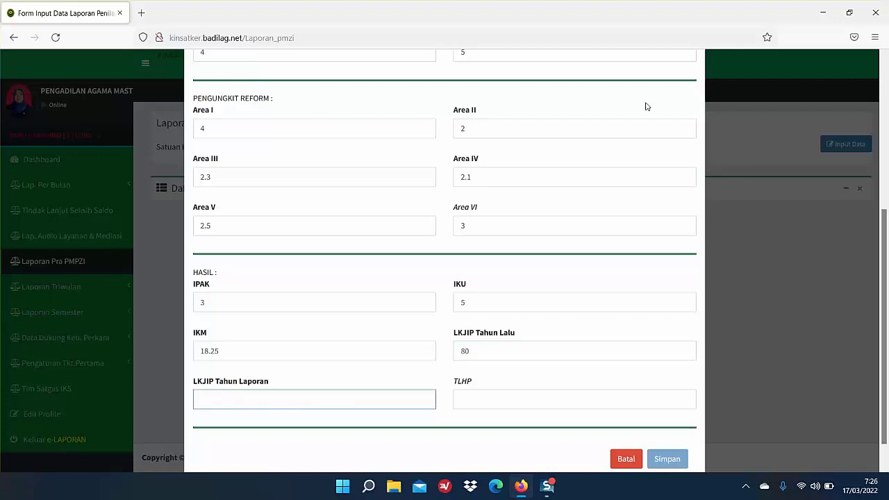
{"action": "type", "text": "102"}
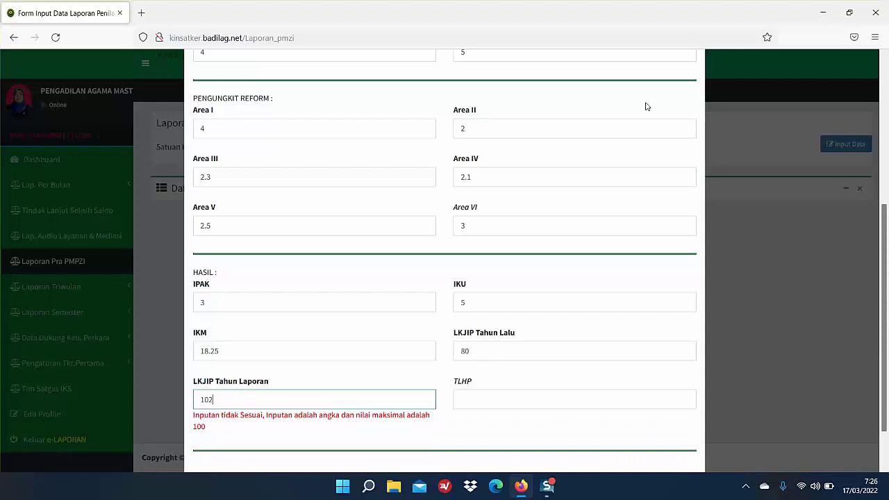
{"action": "key", "text": "BackSpace"}
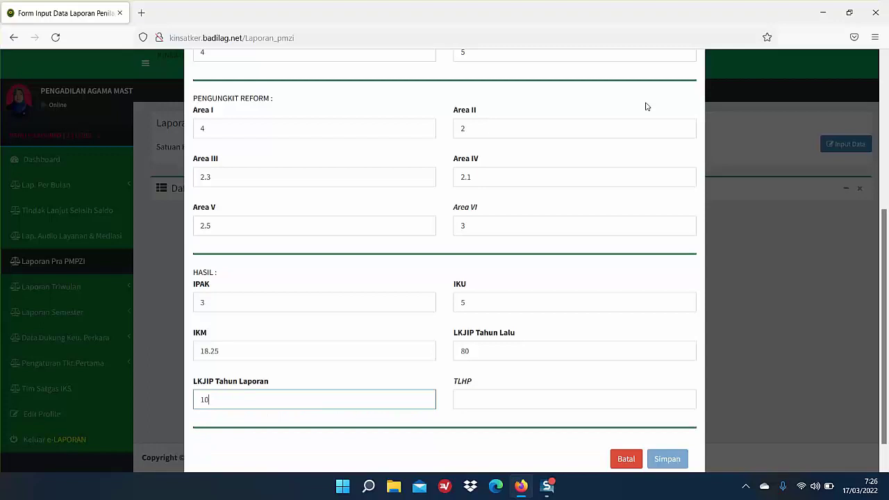
{"action": "key", "text": "BackSpace"}
{"action": "type", "text": "90"}
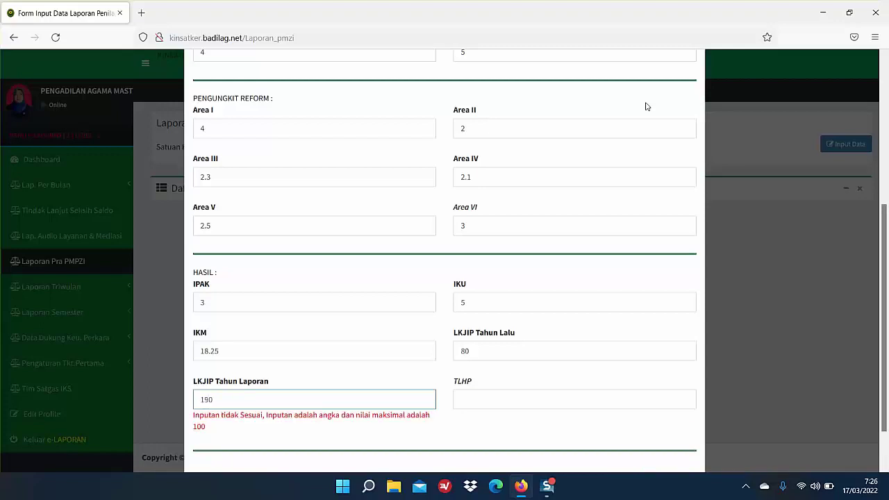
{"action": "key", "text": "BackSpace"}
{"action": "key", "text": "BackSpace"}
{"action": "key", "text": "BackSpace"}
{"action": "type", "text": "90"}
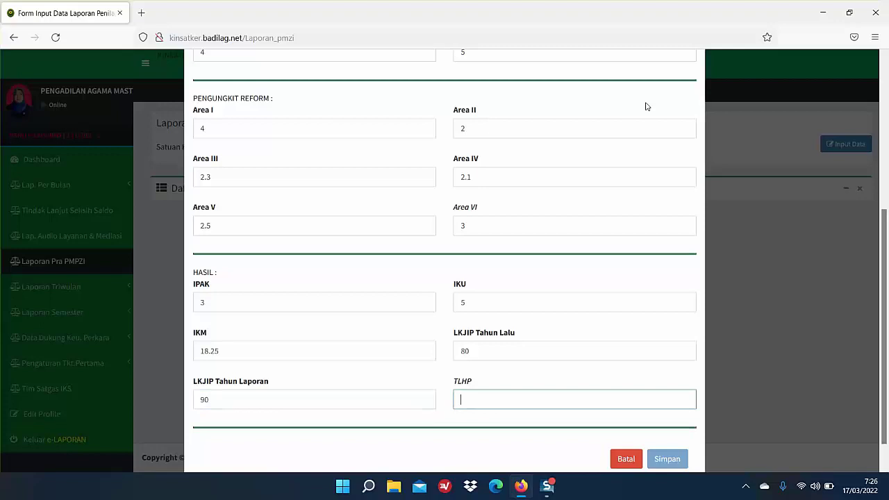
Step: Enter TLHP 100 and save the Pra PMZI report
{"action": "type", "text": "100"}
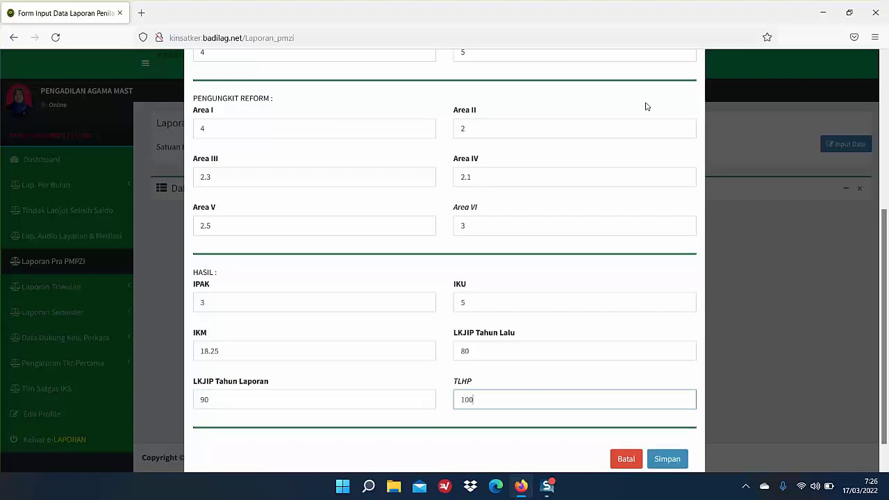
{"action": "key", "text": "BackSpace"}
{"action": "type", "text": "2"}
{"action": "key", "text": "BackSpace"}
{"action": "key", "text": "BackSpace"}
{"action": "key", "text": "BackSpace"}
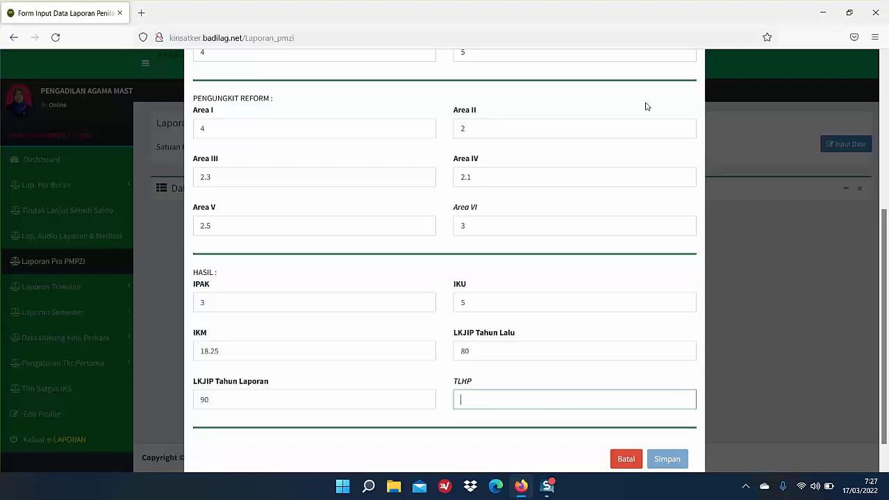
{"action": "type", "text": "100"}
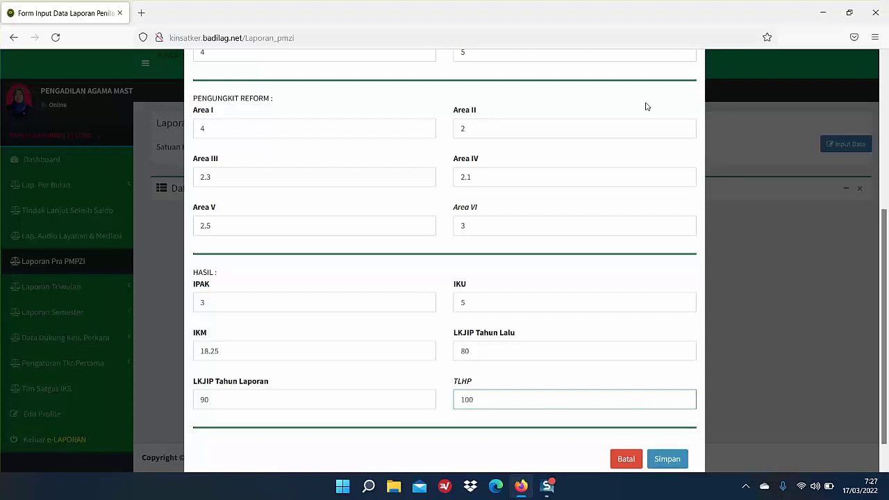
{"action": "left_click", "coordinate": [668, 461]}
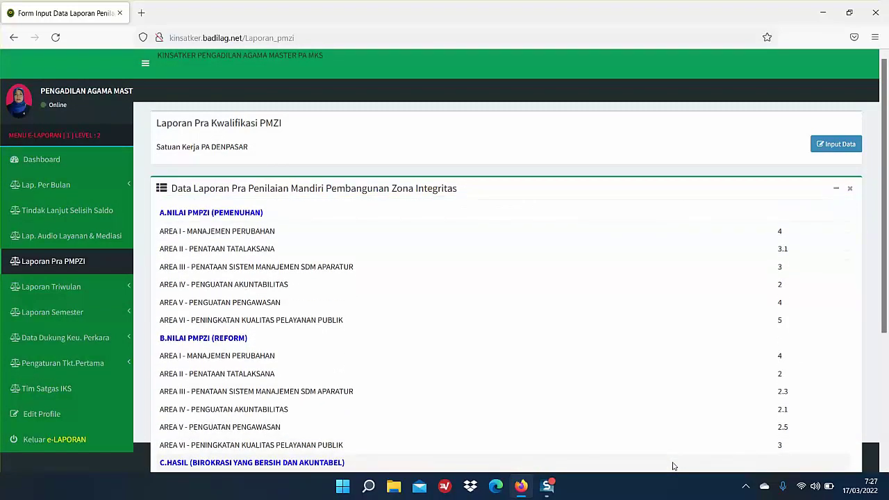
Step: Scroll through the Data Laporan Pra Penilaian list to check the saved report's values
{"action": "scroll", "coordinate": [798, 328], "scroll_direction": "down", "scroll_amount": 1}
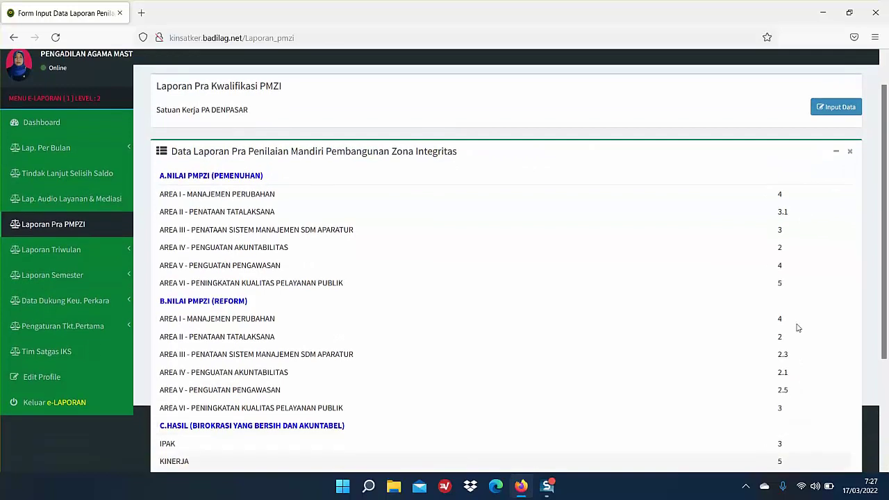
{"action": "scroll", "coordinate": [798, 328], "scroll_direction": "down", "scroll_amount": 3}
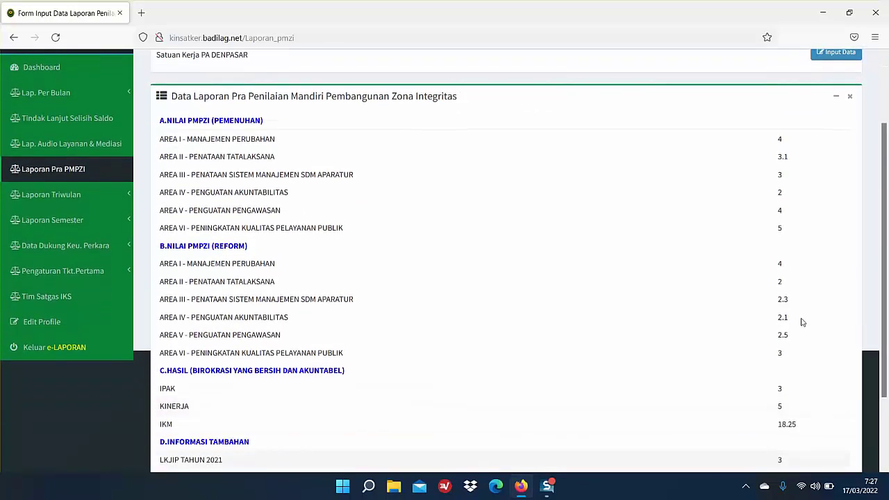
{"action": "scroll", "coordinate": [810, 320], "scroll_direction": "down", "scroll_amount": 2}
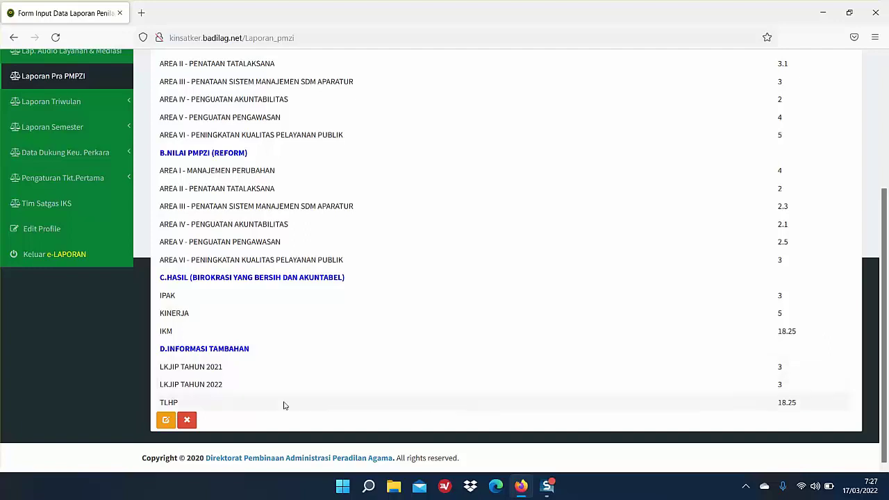
{"action": "scroll", "coordinate": [615, 313], "scroll_direction": "up", "scroll_amount": 5}
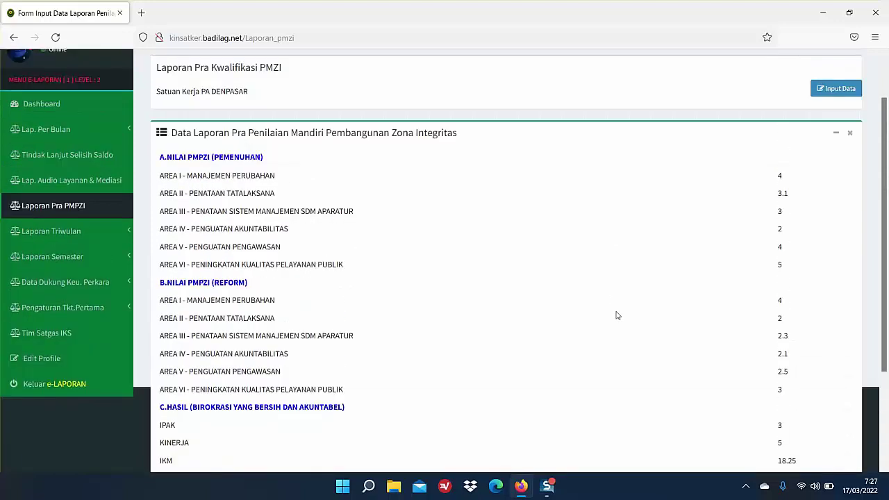
{"action": "scroll", "coordinate": [616, 311], "scroll_direction": "down", "scroll_amount": 5}
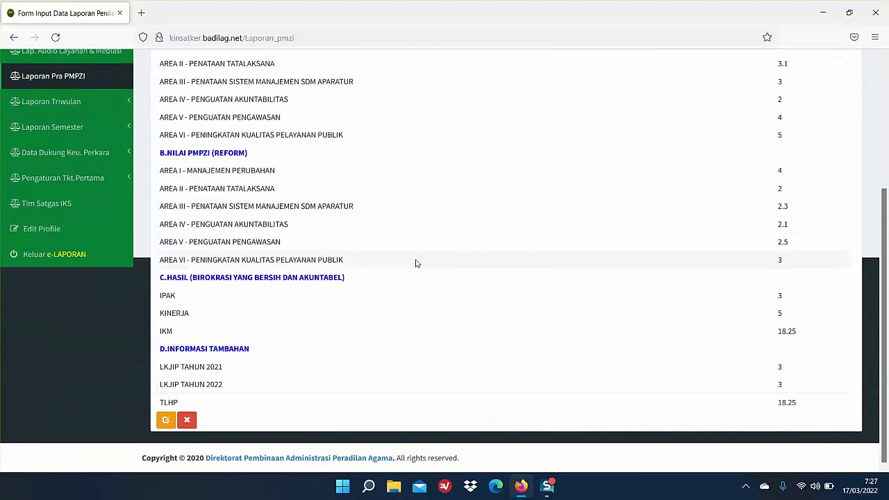
Step: Edit the report to type Monitoring WBBM, Pemenuhan Area I 3 and Area II 2, and save
{"action": "left_click", "coordinate": [166, 421]}
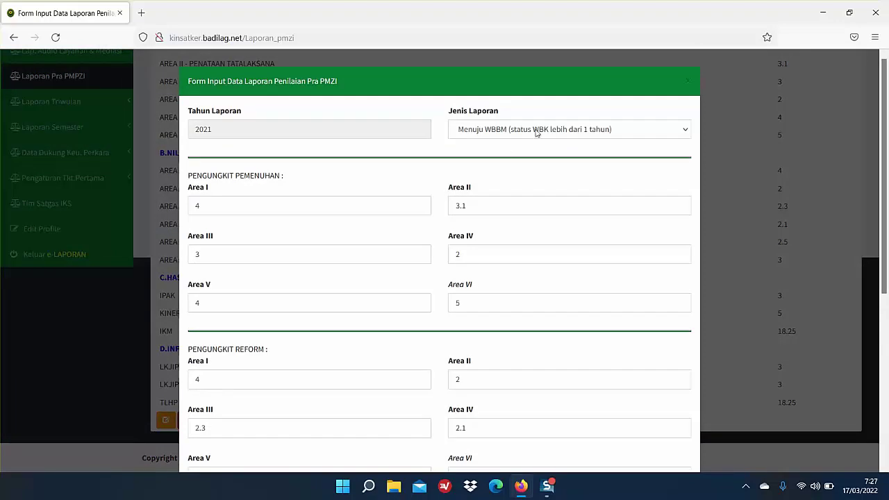
{"action": "left_click", "coordinate": [552, 130]}
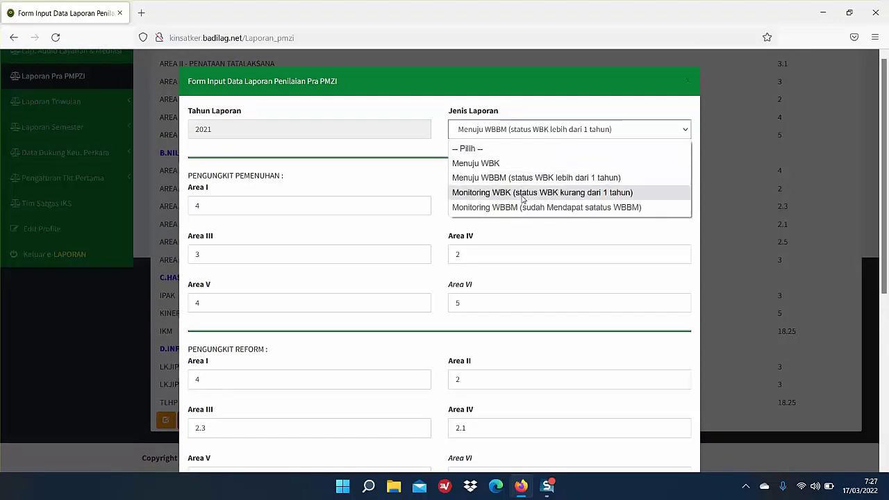
{"action": "left_click", "coordinate": [523, 207]}
{"action": "left_click", "coordinate": [217, 206]}
{"action": "key", "text": "BackSpace"}
{"action": "type", "text": "3"}
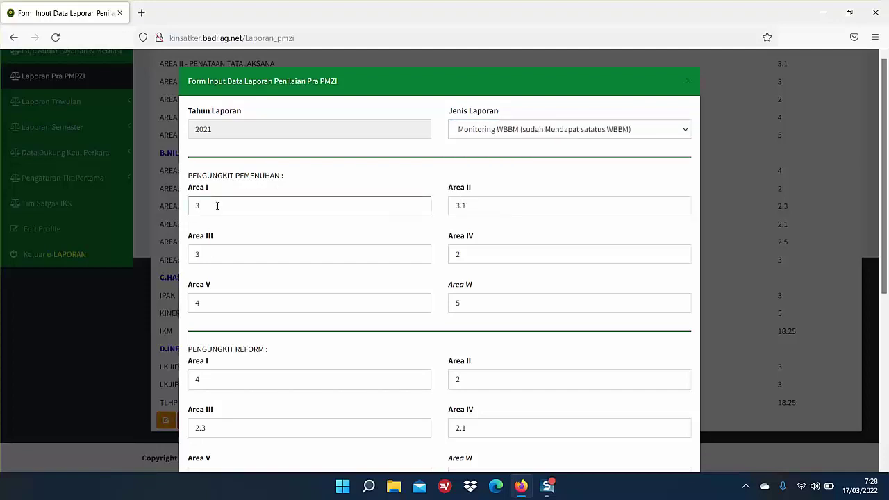
{"action": "left_click", "coordinate": [512, 207]}
{"action": "key", "text": "ctrl+a"}
{"action": "type", "text": "2"}
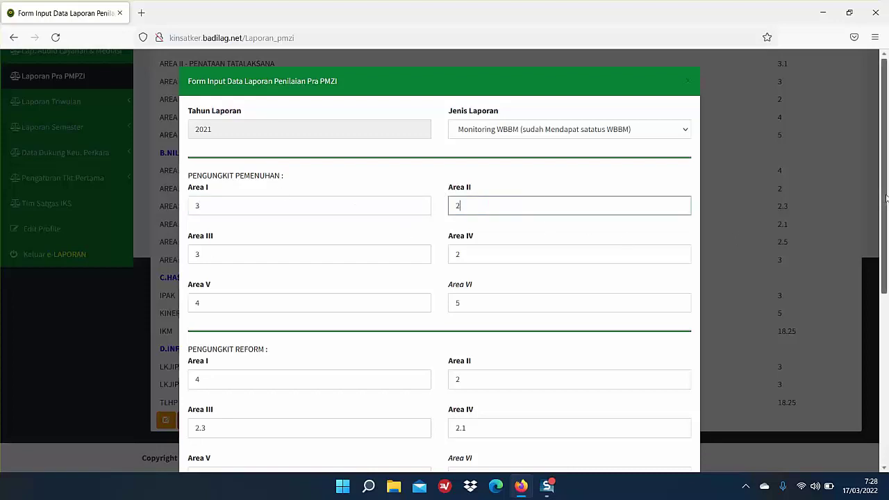
{"action": "scroll", "coordinate": [887, 200], "scroll_direction": "down", "scroll_amount": 5}
{"action": "left_click", "coordinate": [667, 428]}
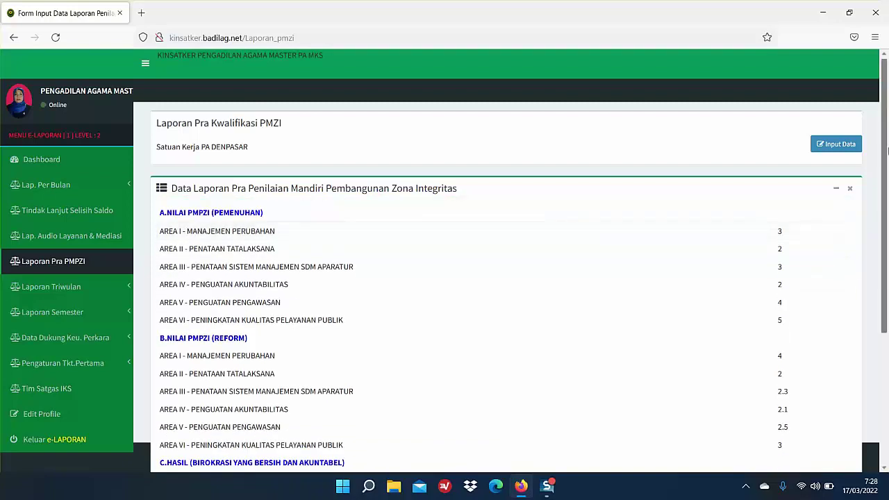
Step: Delete the report, confirming with 'Ya, Hapus!' and dismissing the 'Alhamdulillah :-)' message
{"action": "left_click_drag", "start_coordinate": [887, 136], "coordinate": [887, 285]}
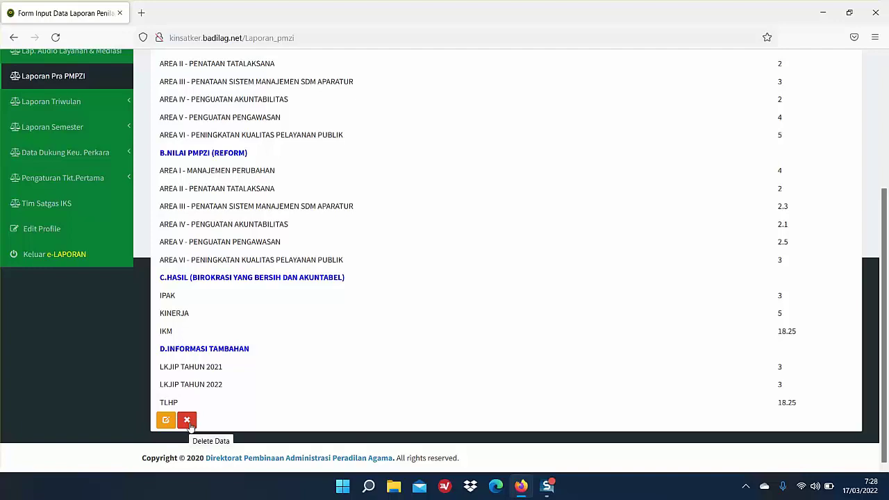
{"action": "left_click", "coordinate": [187, 421]}
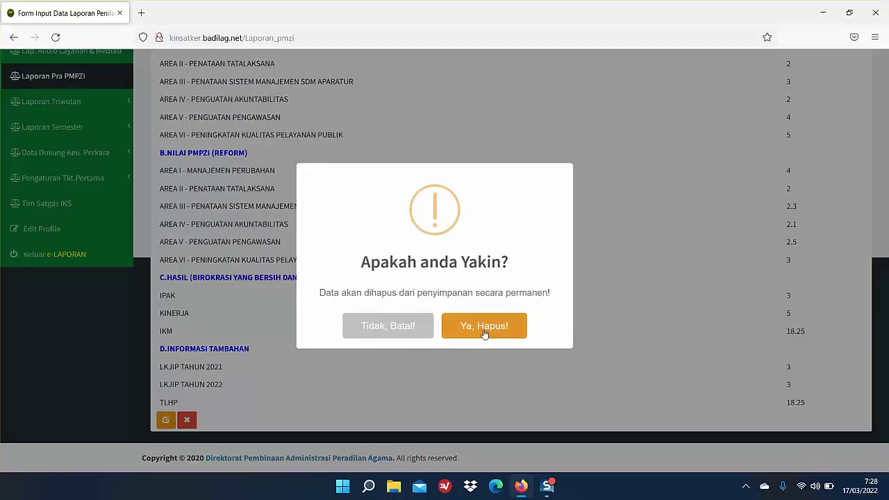
{"action": "left_click", "coordinate": [489, 329]}
{"action": "left_click", "coordinate": [489, 329]}
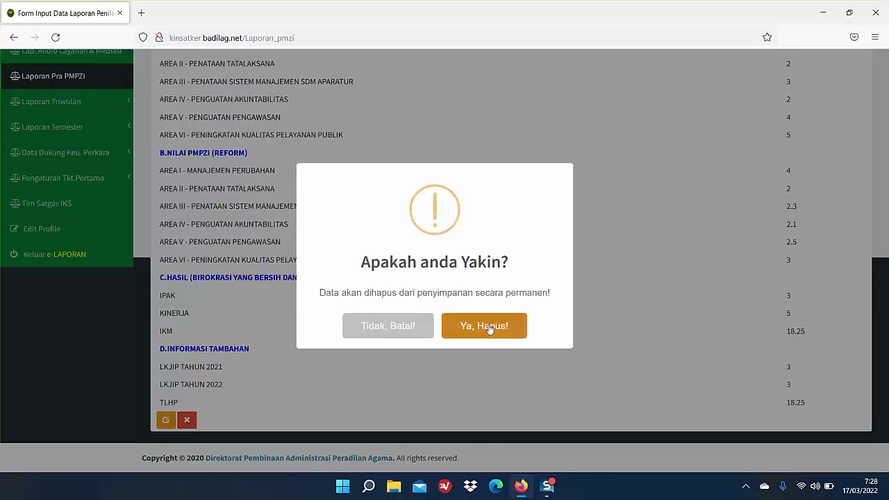
{"action": "left_click", "coordinate": [490, 329]}
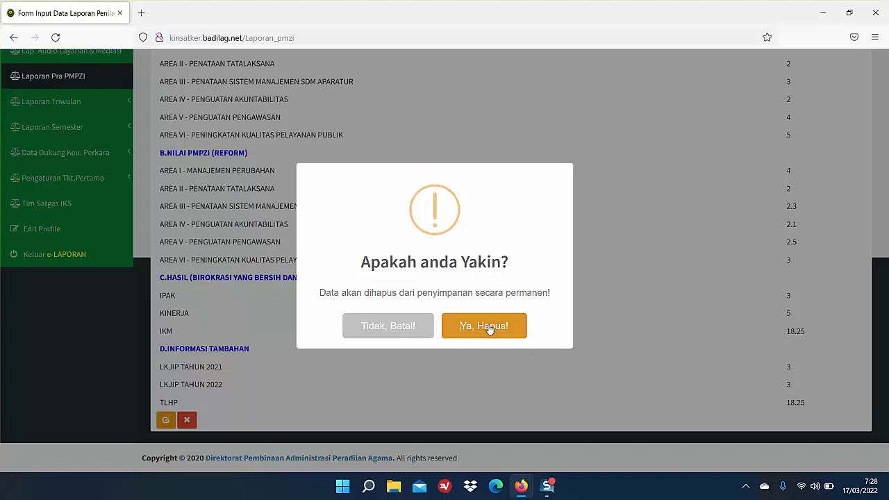
{"action": "left_click", "coordinate": [490, 329]}
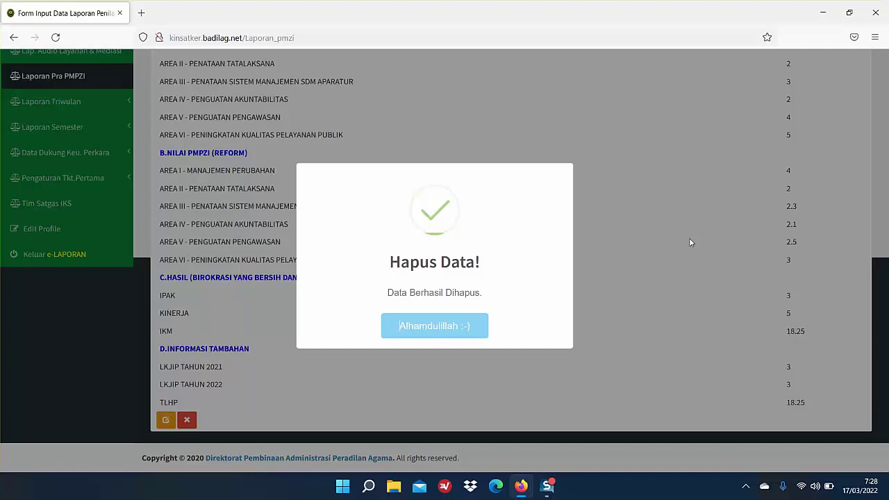
{"action": "left_click", "coordinate": [434, 328]}
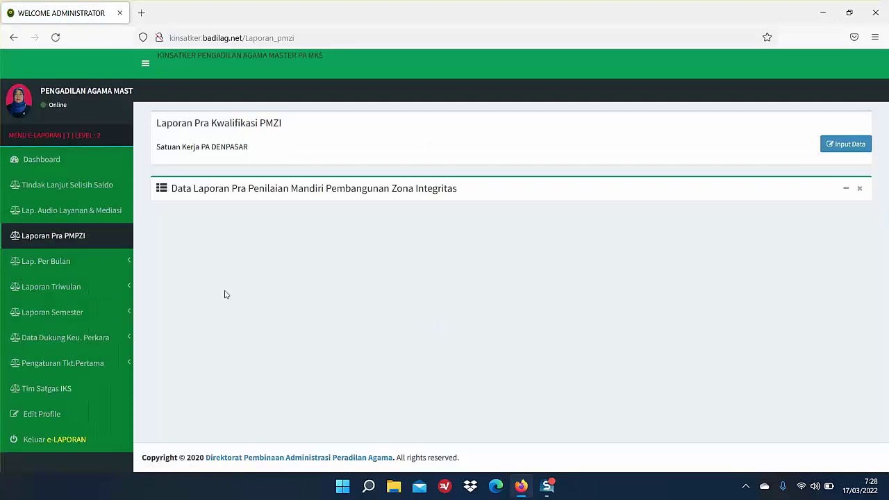
Step: Log out, sign in with the saved PTA account, and open its Pra PMZI report page
{"action": "left_click", "coordinate": [55, 440]}
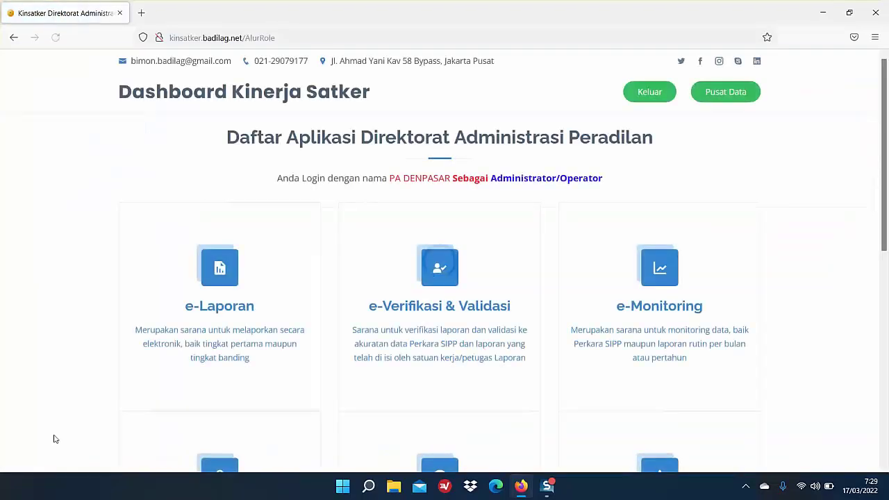
{"action": "left_click", "coordinate": [650, 93]}
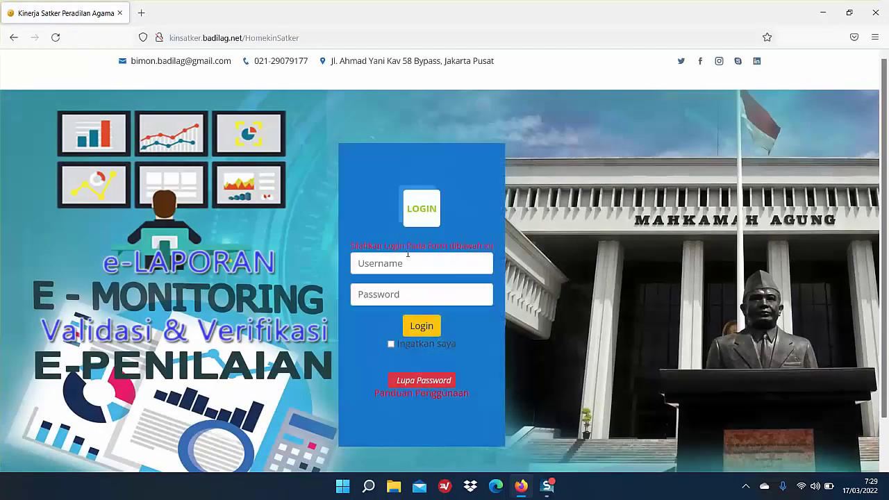
{"action": "left_click", "coordinate": [408, 264]}
{"action": "type", "text": "pta"}
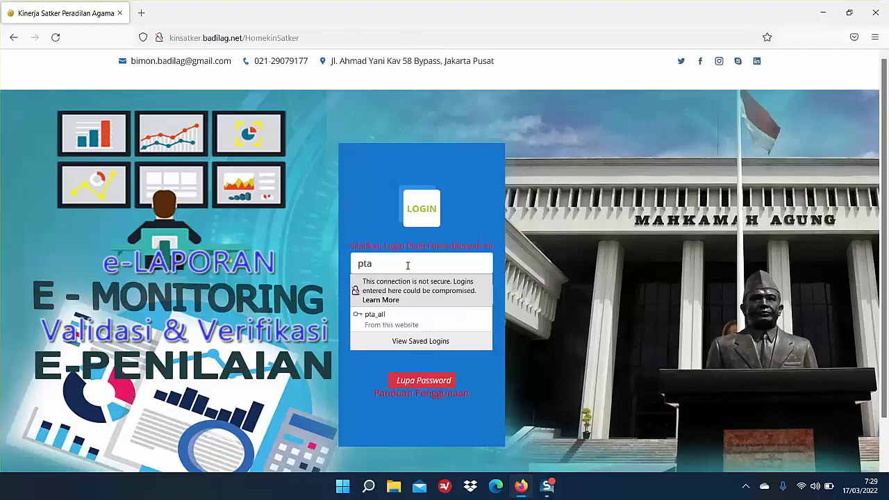
{"action": "left_click", "coordinate": [455, 316]}
{"action": "left_click", "coordinate": [420, 325]}
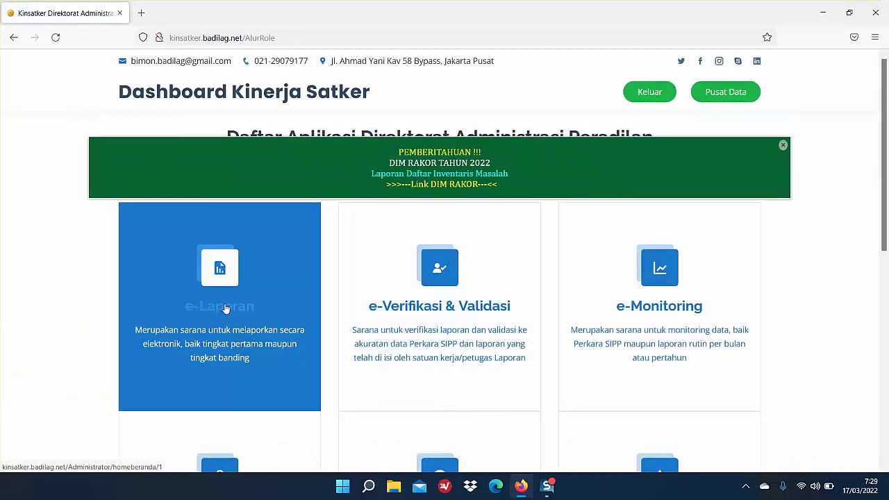
{"action": "left_click", "coordinate": [214, 312]}
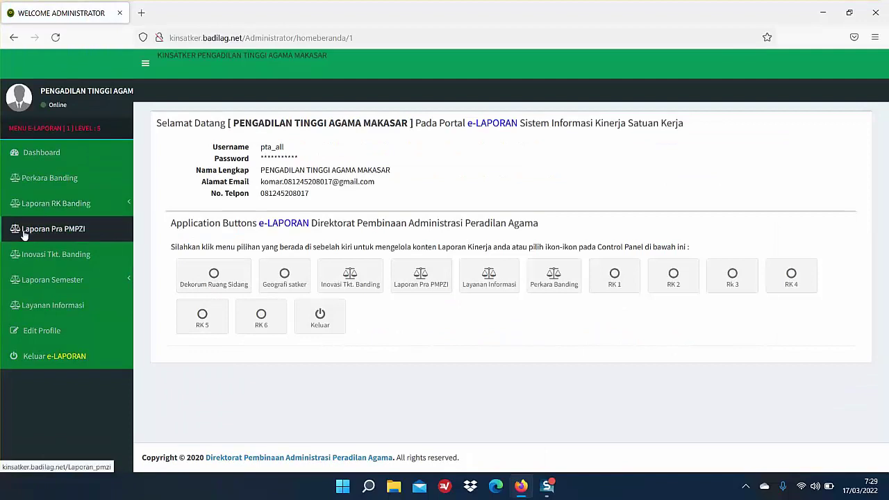
{"action": "left_click", "coordinate": [81, 236]}
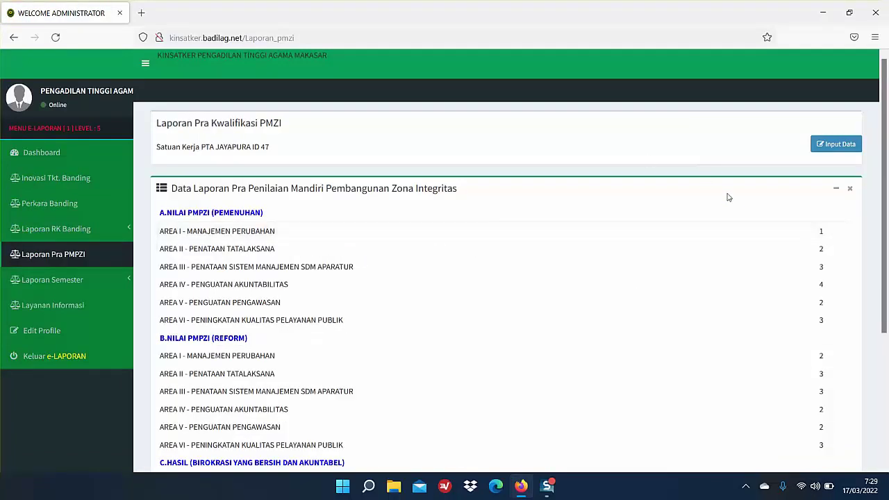
Step: Scroll through PTA JAYAPURA's Pra PMZI report to review area scores and HASIL values IPAK 3, KINERJA 2
{"action": "left_click_drag", "start_coordinate": [887, 195], "coordinate": [887, 232]}
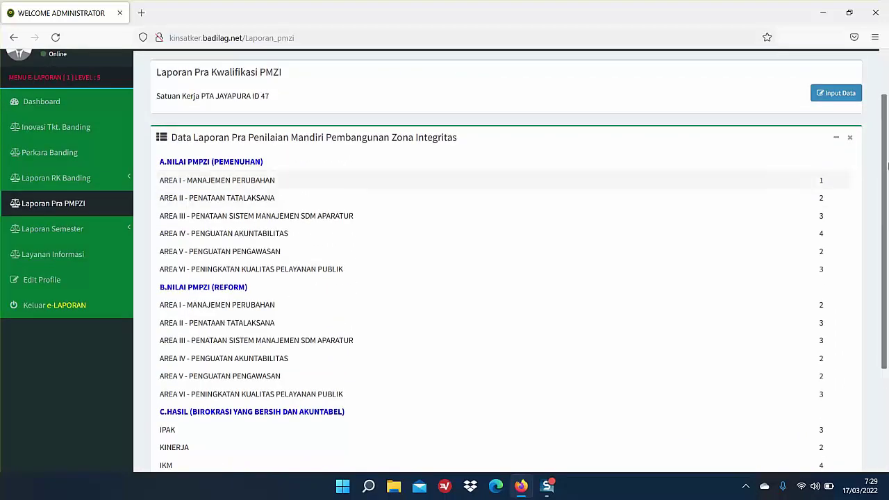
{"action": "mouse_move", "coordinate": [886, 157]}
{"action": "left_mouse_down"}
{"action": "mouse_move", "coordinate": [887, 249]}
{"action": "mouse_move", "coordinate": [887, 143]}
{"action": "left_mouse_up"}
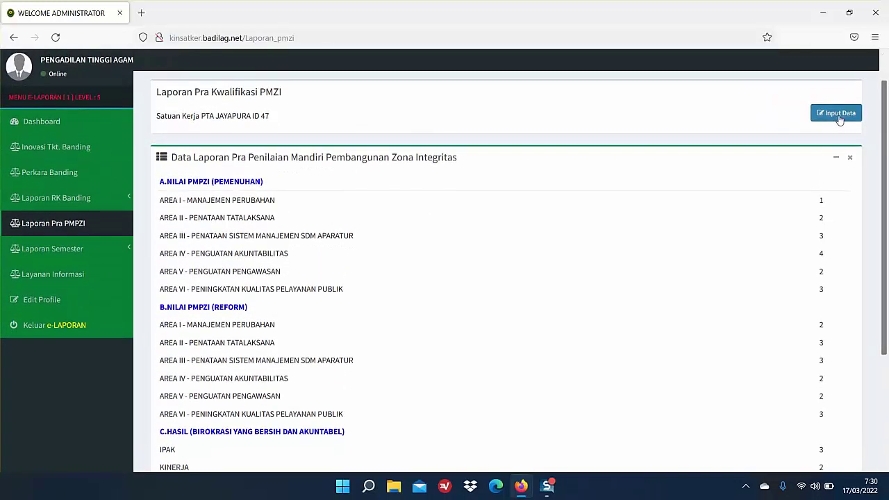
{"action": "left_click", "coordinate": [838, 117]}
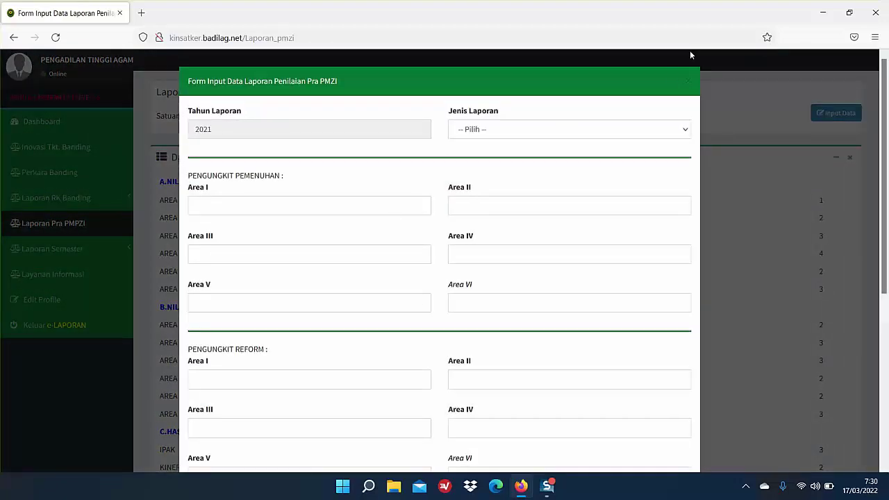
{"action": "left_click", "coordinate": [689, 84]}
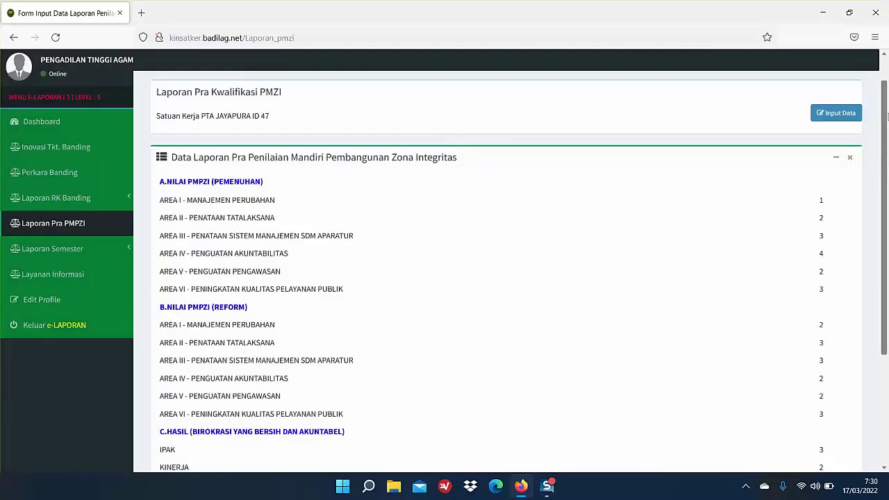
{"action": "scroll", "coordinate": [887, 182], "scroll_direction": "down", "scroll_amount": 3}
{"action": "scroll", "coordinate": [887, 183], "scroll_direction": "down", "scroll_amount": 1}
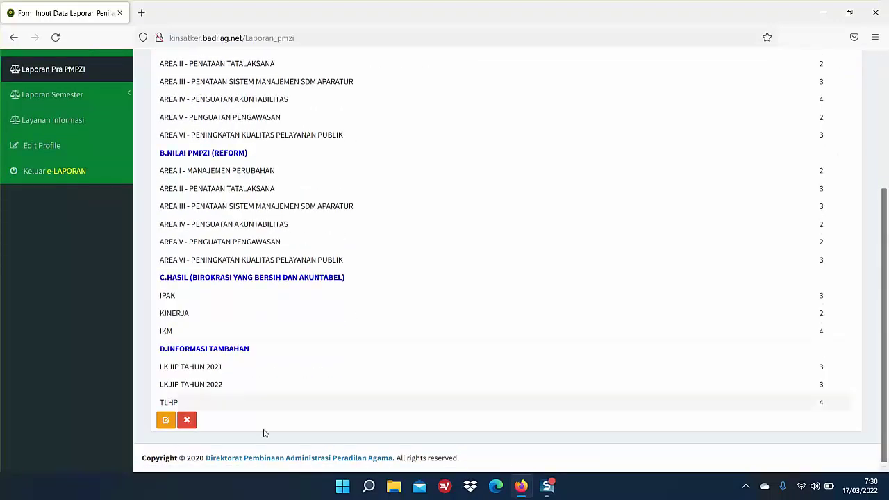
{"action": "left_click", "coordinate": [165, 422]}
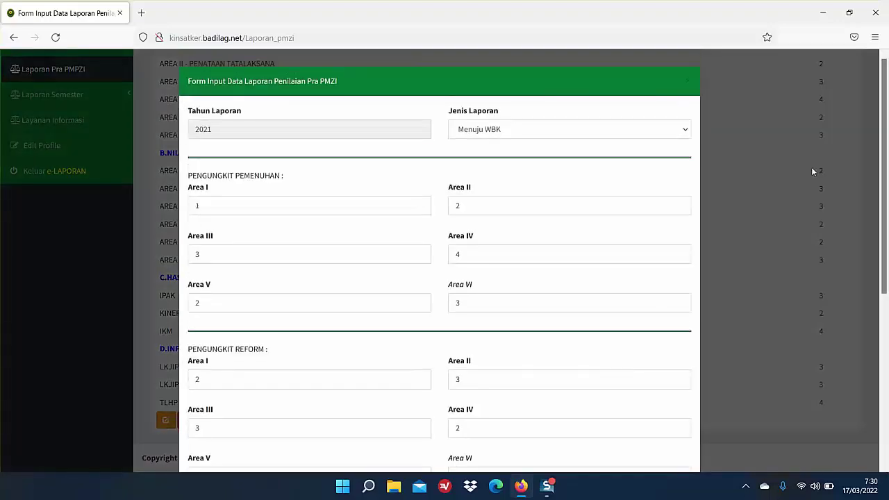
{"action": "left_click_drag", "start_coordinate": [884, 168], "coordinate": [888, 334]}
{"action": "scroll", "coordinate": [678, 106], "scroll_direction": "up", "scroll_amount": 5}
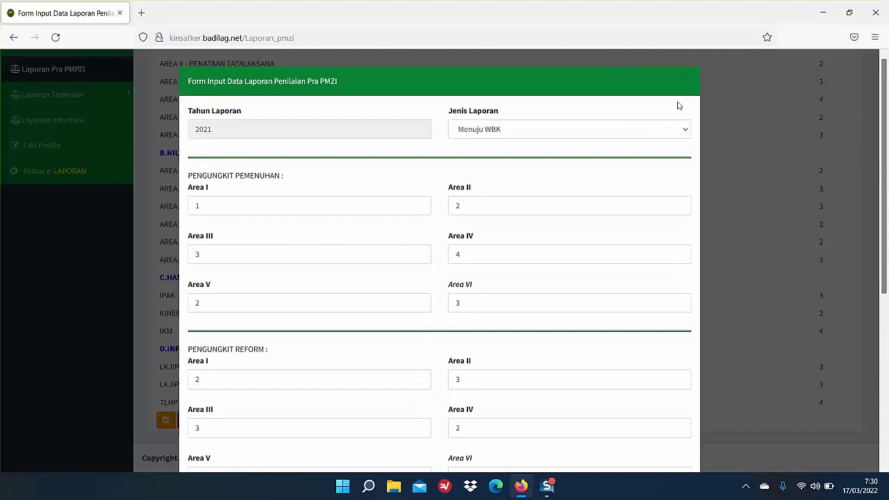
{"action": "left_click", "coordinate": [687, 81]}
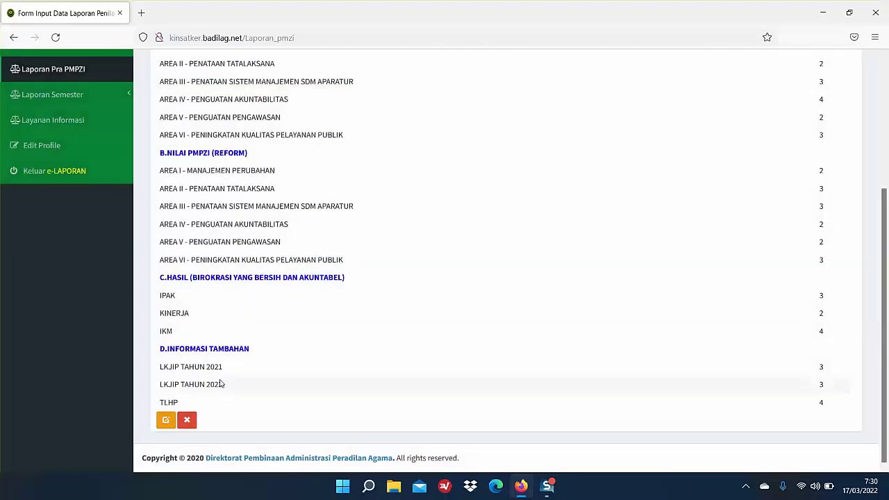
{"action": "left_click", "coordinate": [189, 420]}
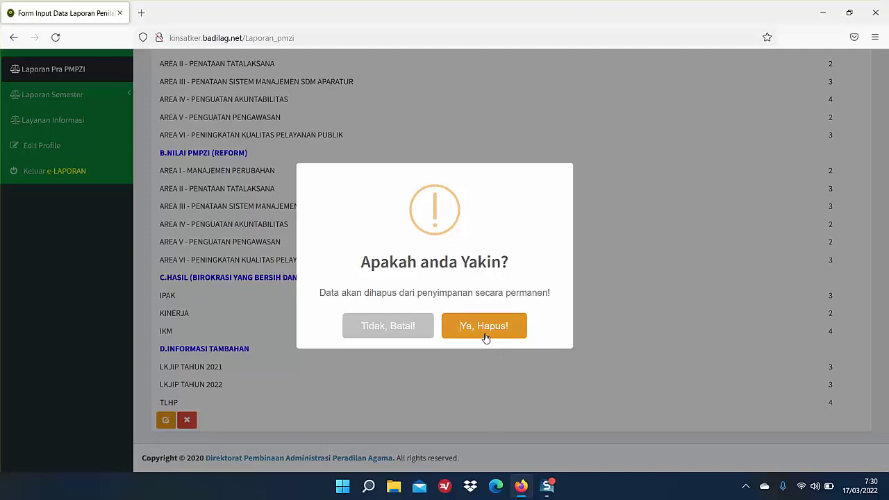
{"action": "left_click", "coordinate": [399, 328]}
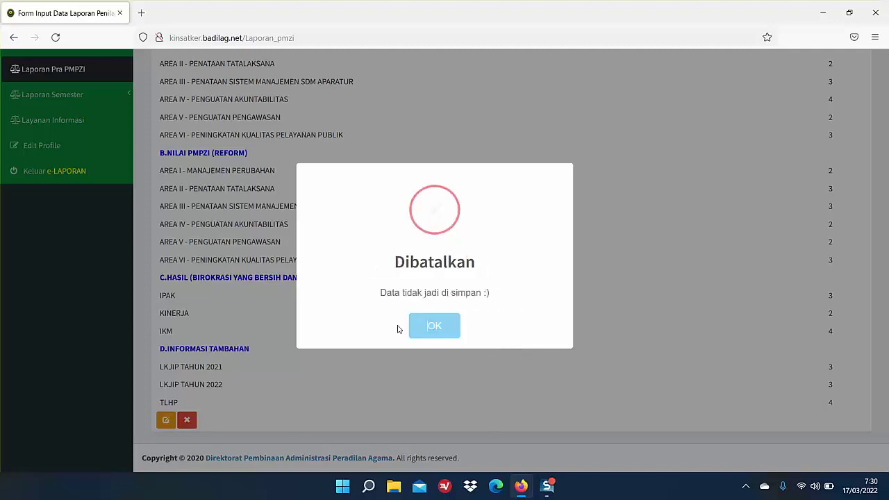
{"action": "left_click", "coordinate": [436, 325]}
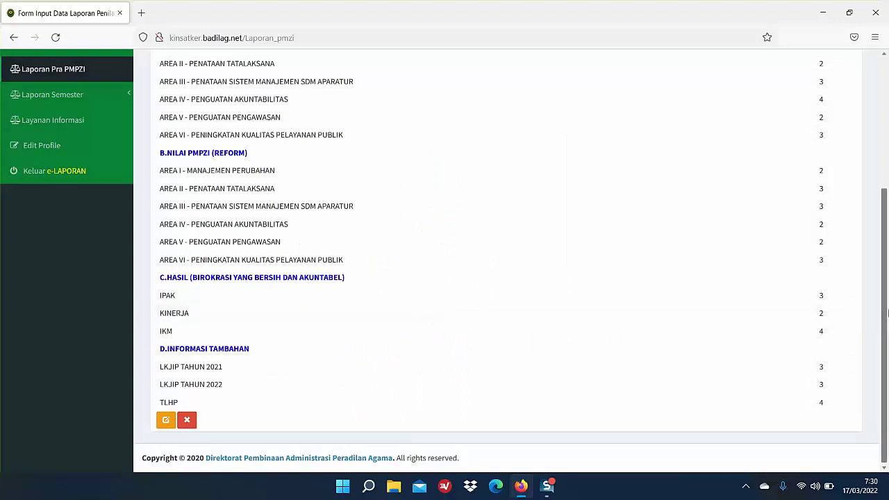
{"action": "left_click_drag", "start_coordinate": [887, 293], "coordinate": [887, 154]}
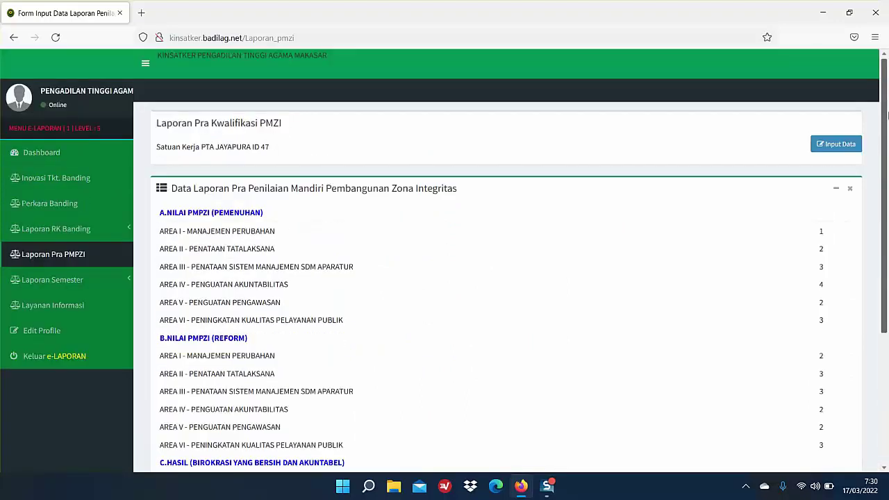